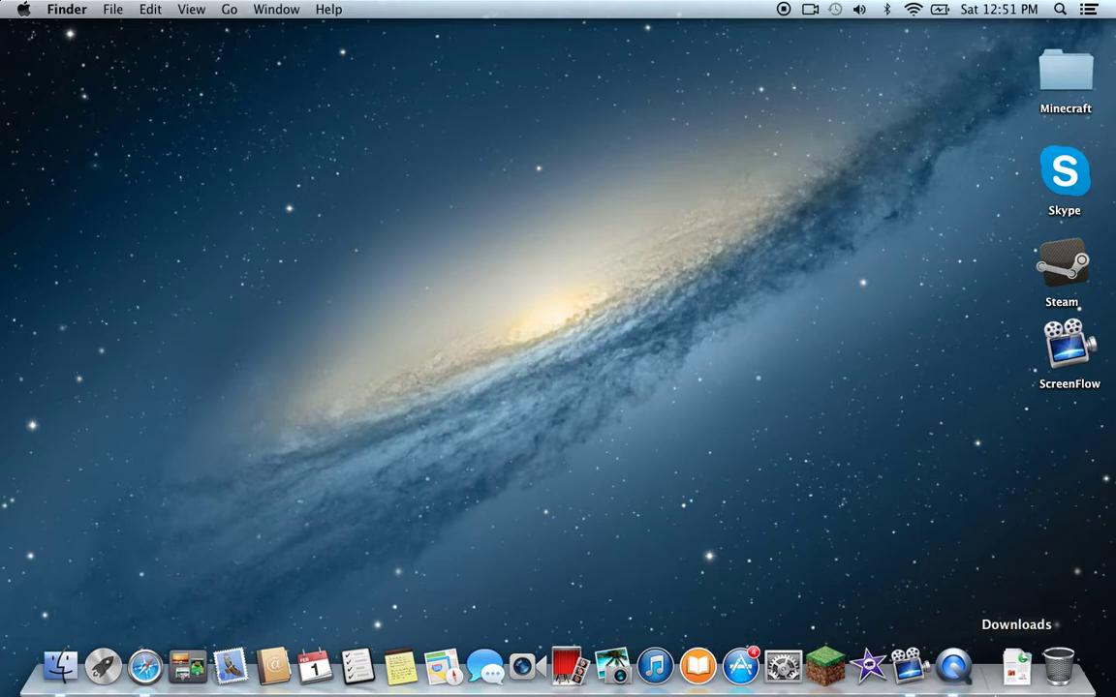
Step: Bring QuickTime Player to the front and browse its File and Edit menus
click(953, 666)
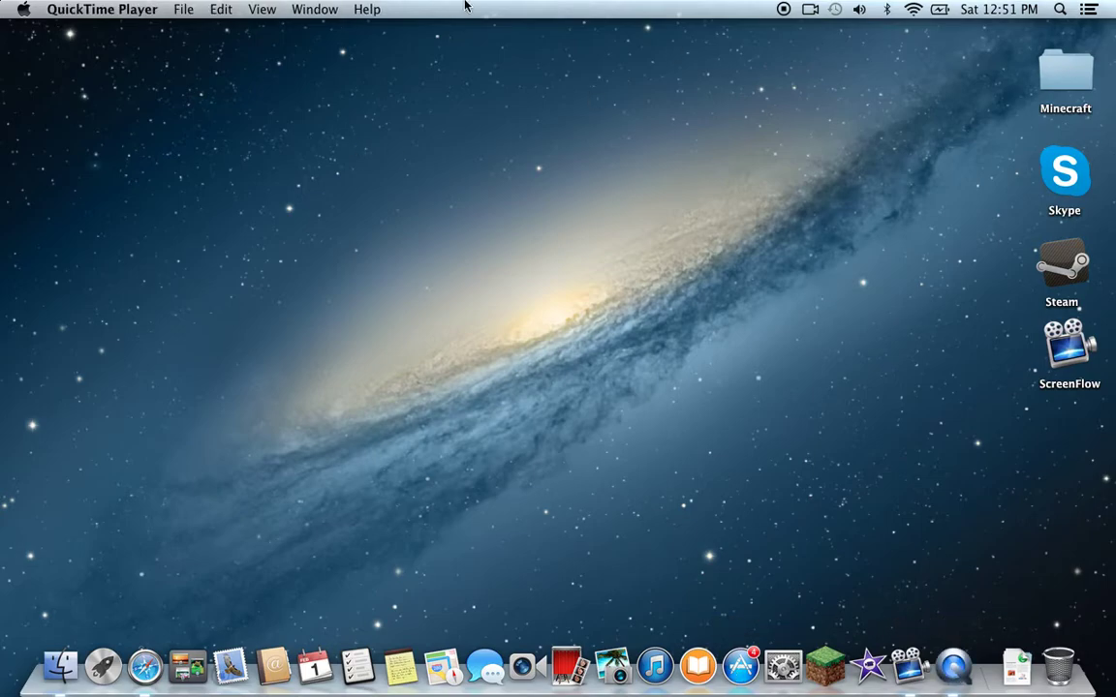
click(179, 9)
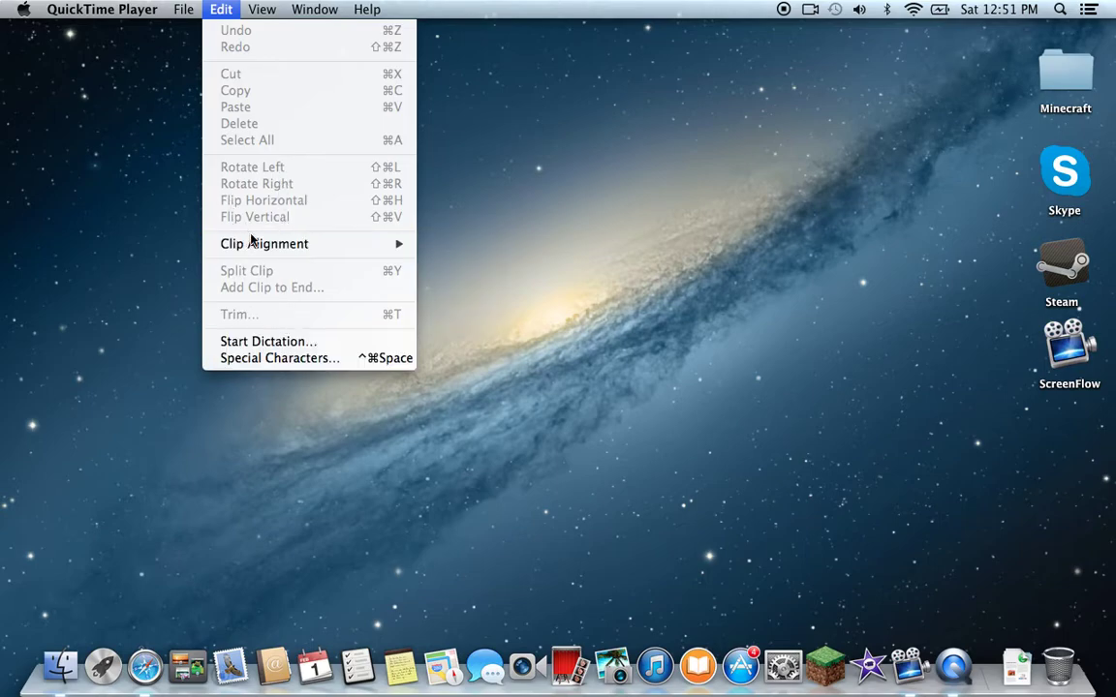
click(219, 9)
click(219, 9)
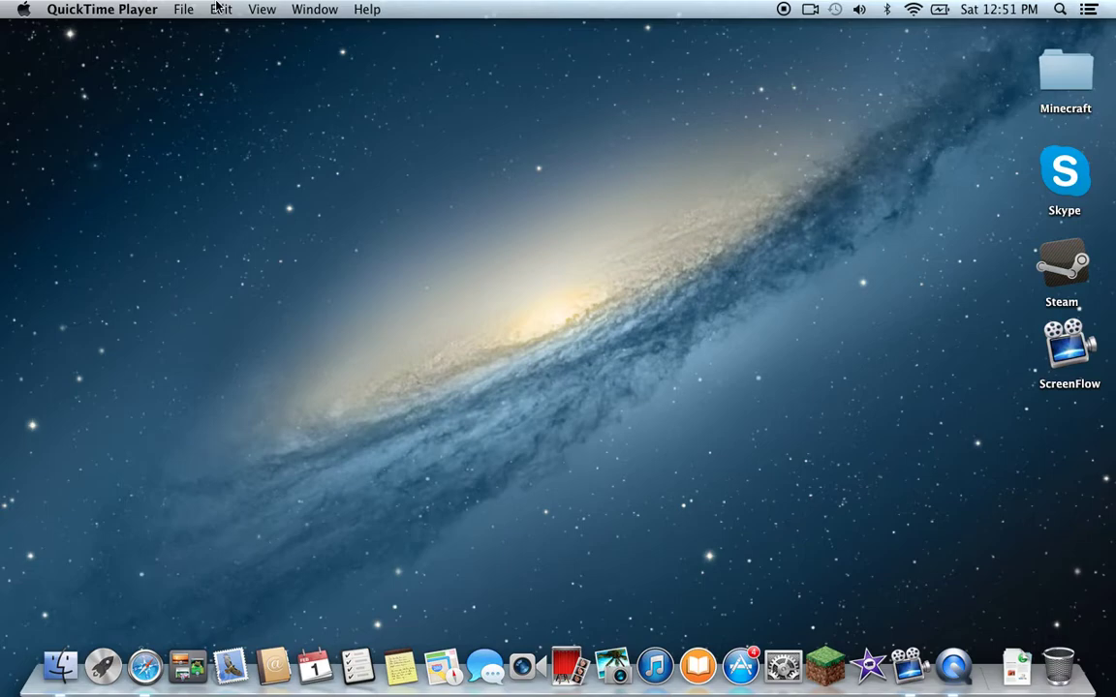
Step: Launch ScreenFlow from its desktop icon
click(222, 72)
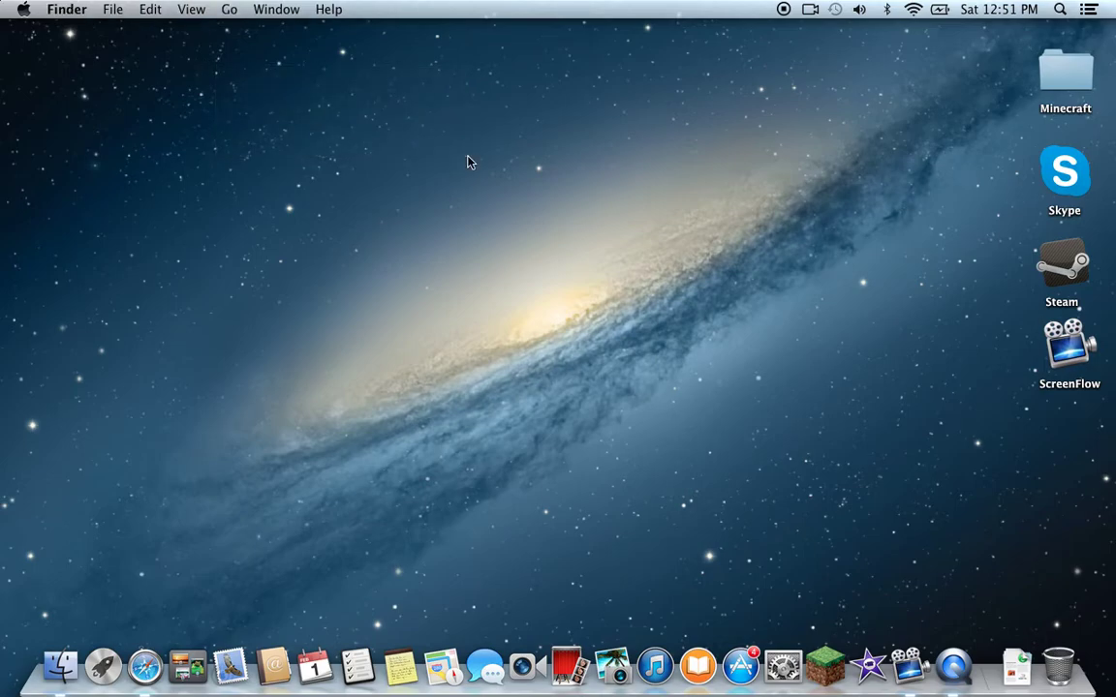
click(1077, 344)
double_click(1078, 344)
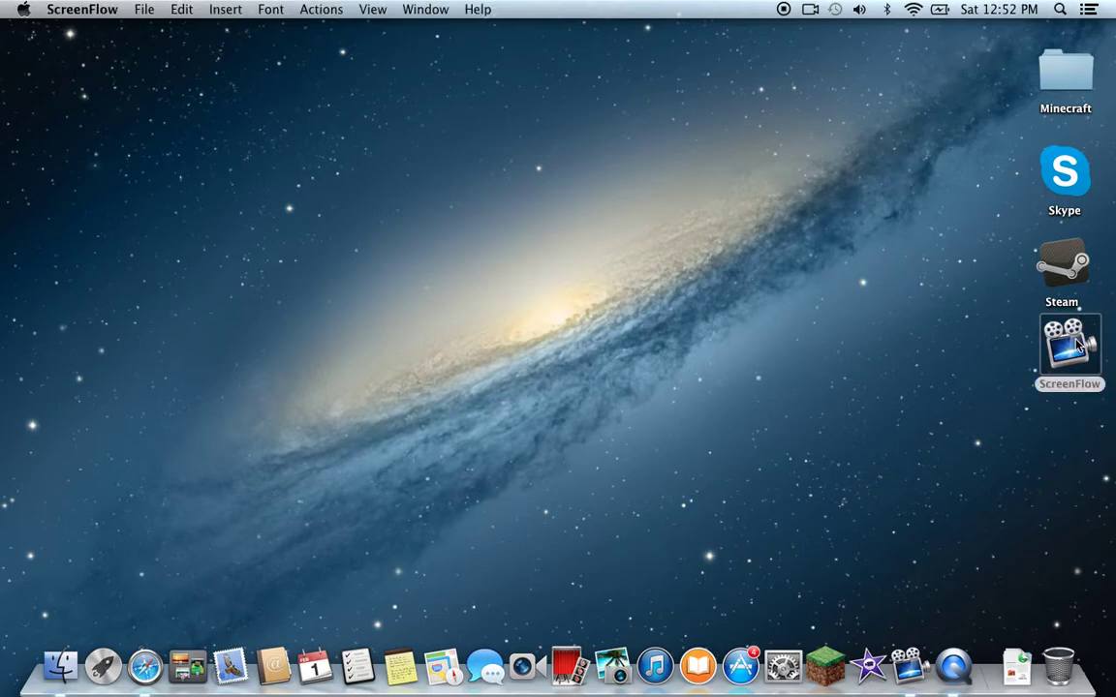
click(287, 252)
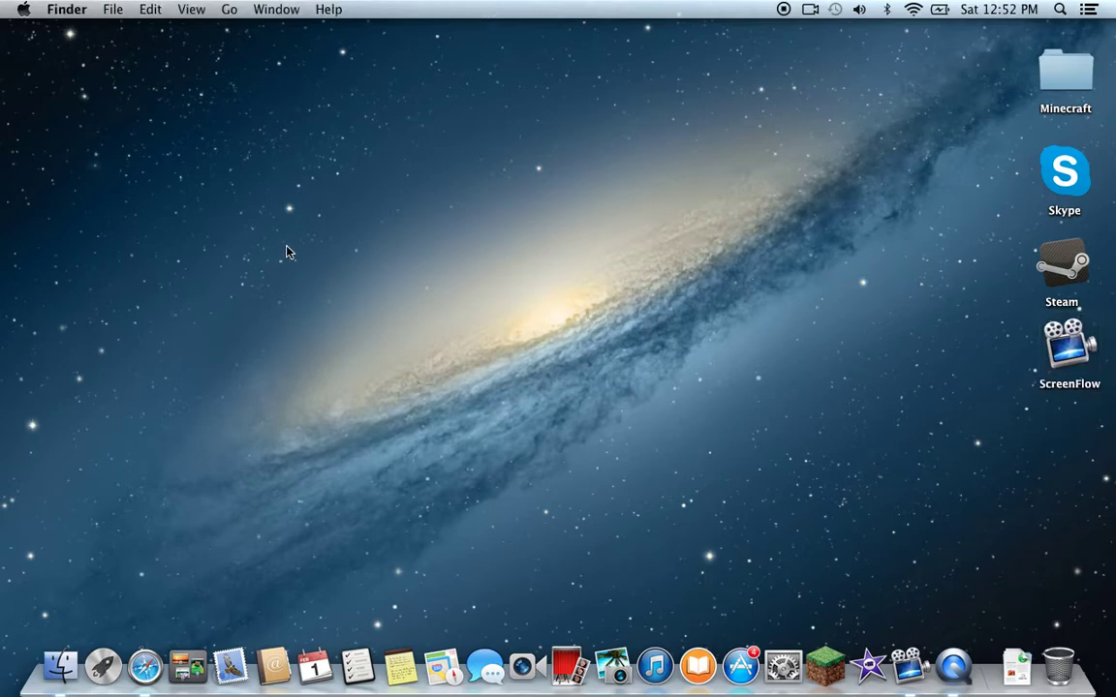
double_click(1065, 347)
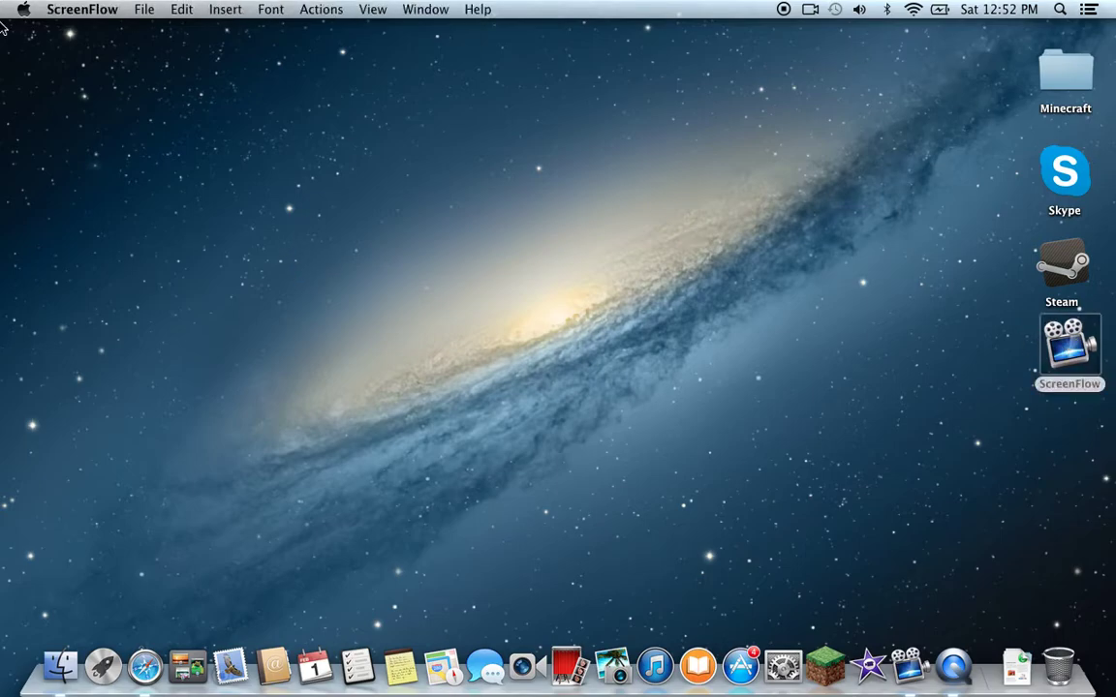
Step: Start a new desktop recording with microphone and computer audio enabled
click(155, 9)
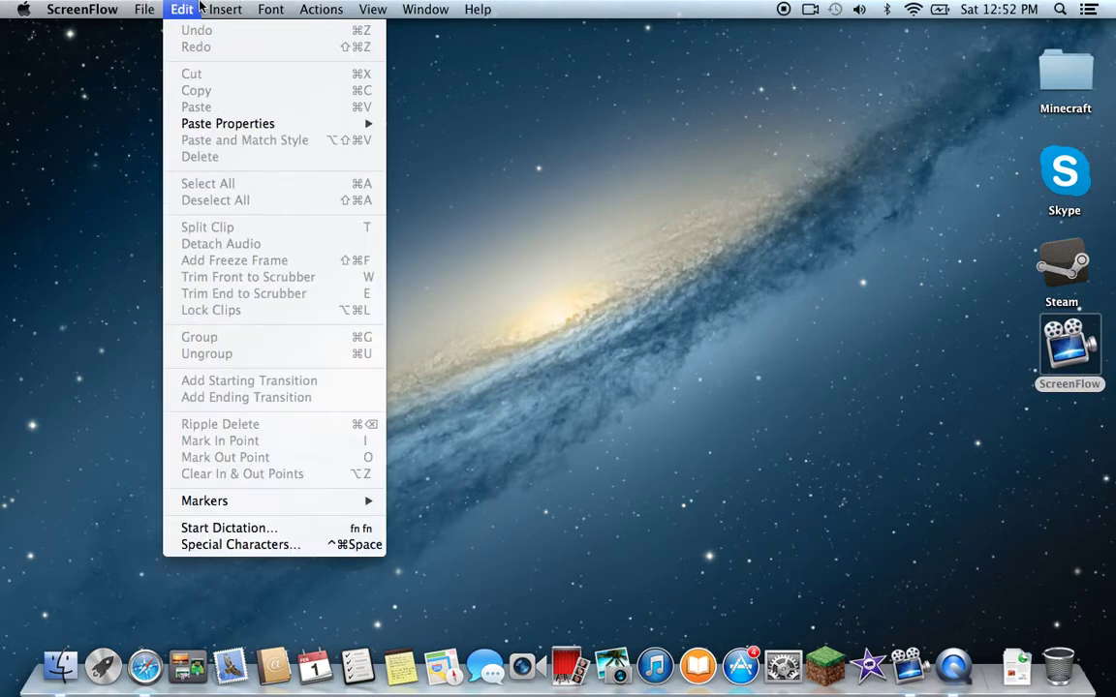
click(154, 30)
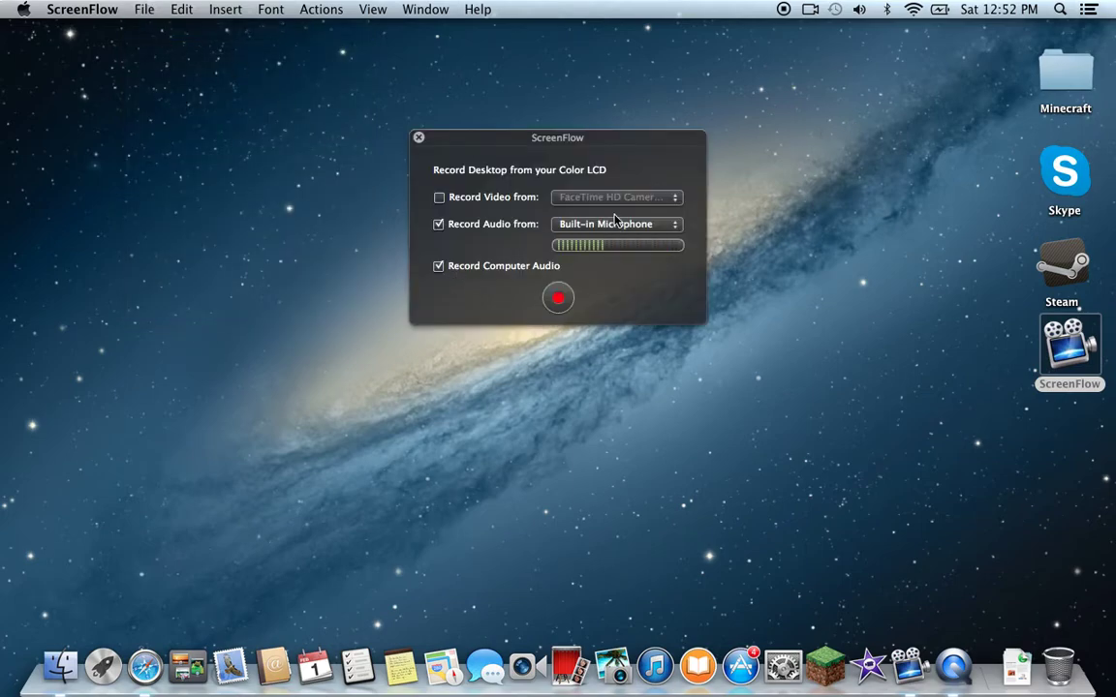
click(438, 266)
click(440, 268)
click(557, 300)
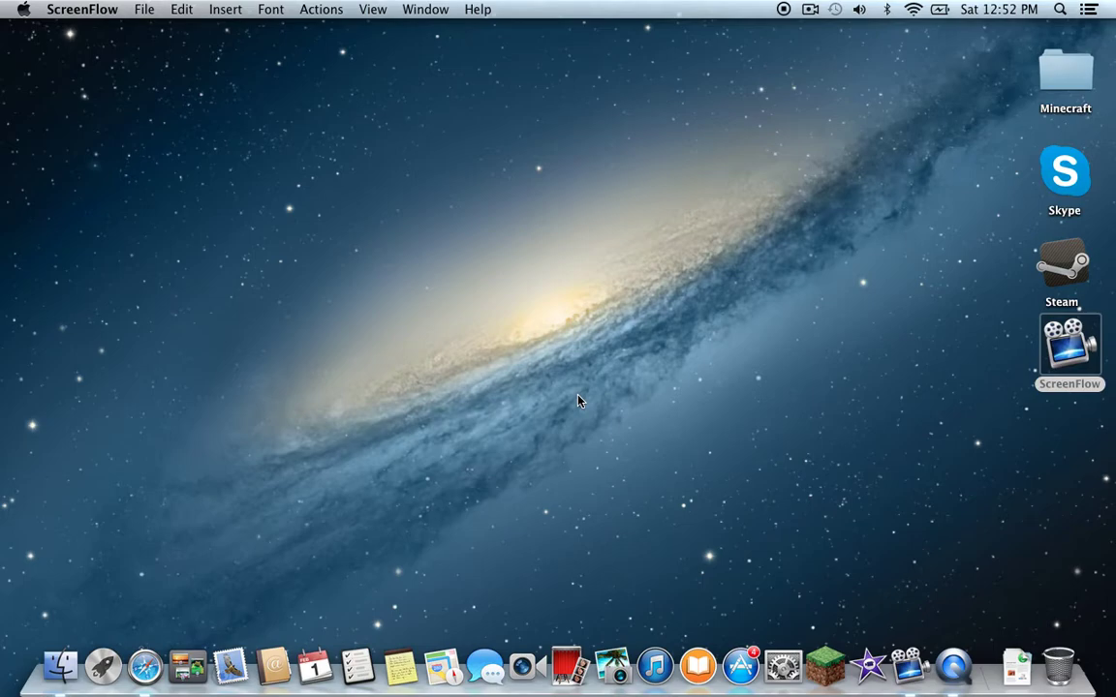
key(super+shift+2)
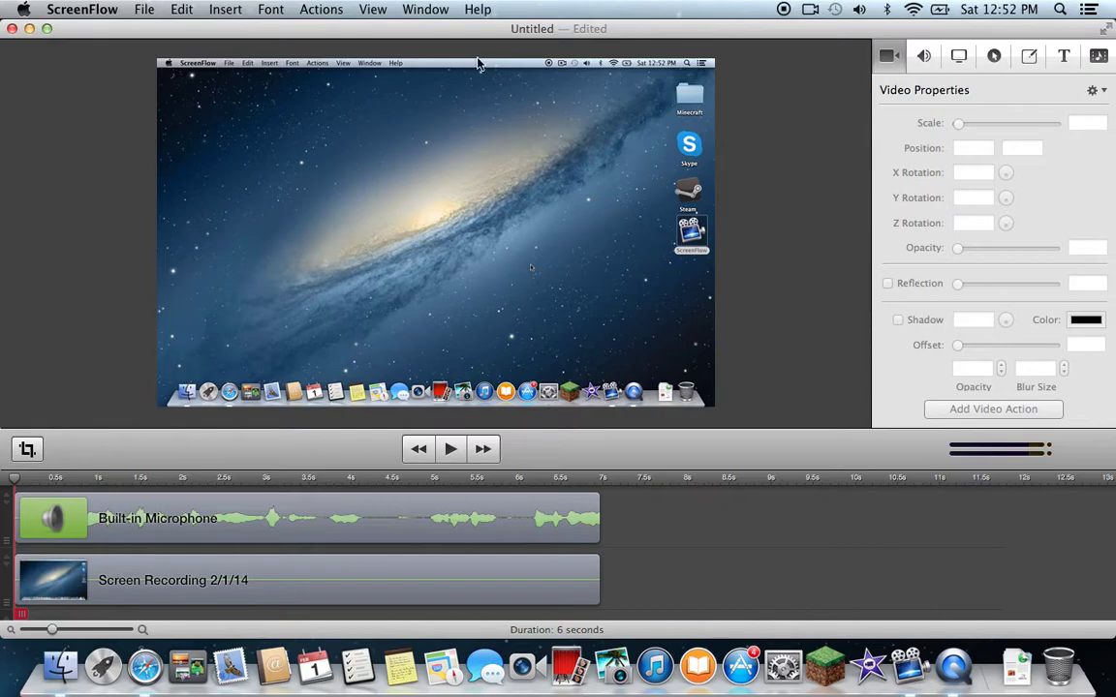
mouse_move(480, 43)
mouse_down()
mouse_move(537, 4)
mouse_move(480, 5)
mouse_up()
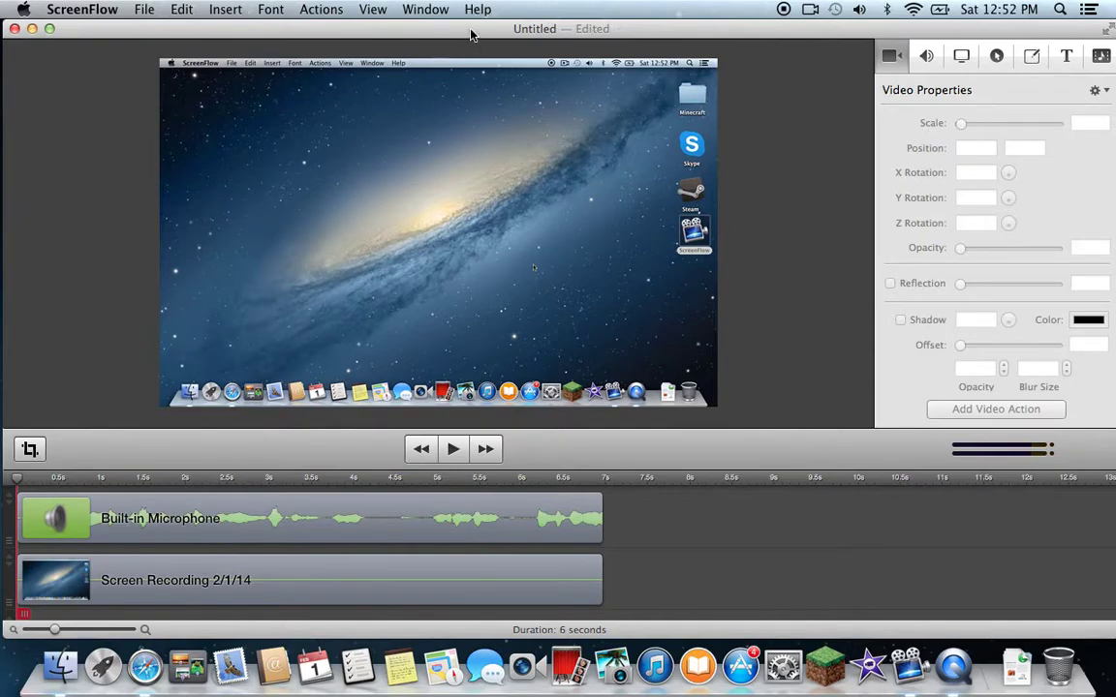
drag(469, 31, 467, 21)
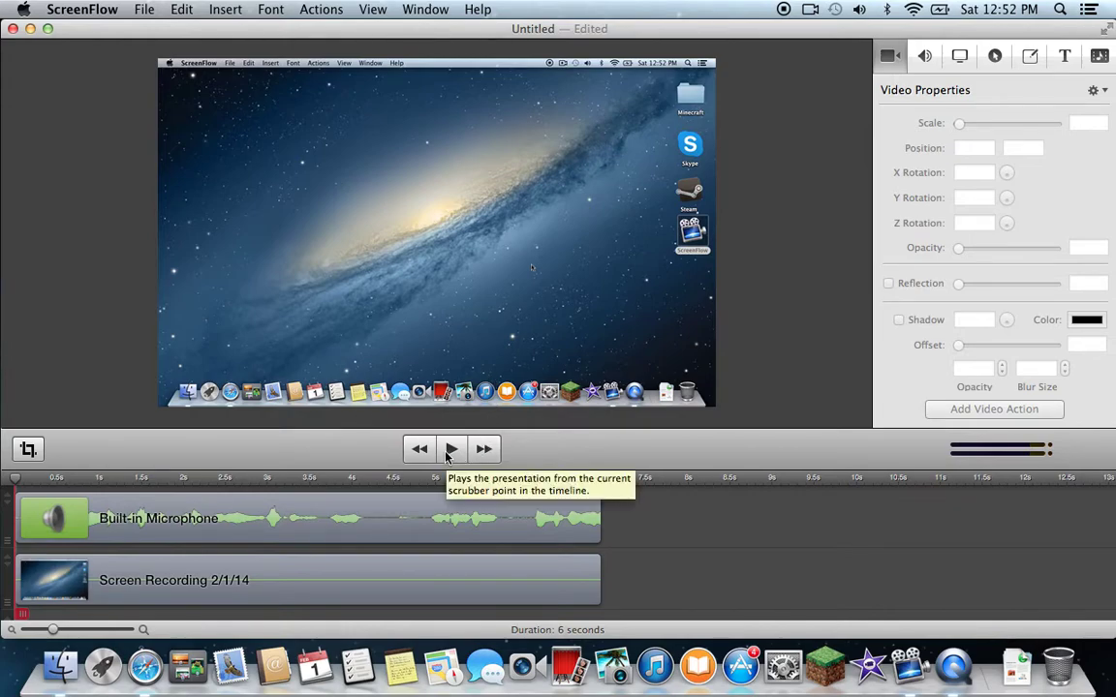
click(447, 456)
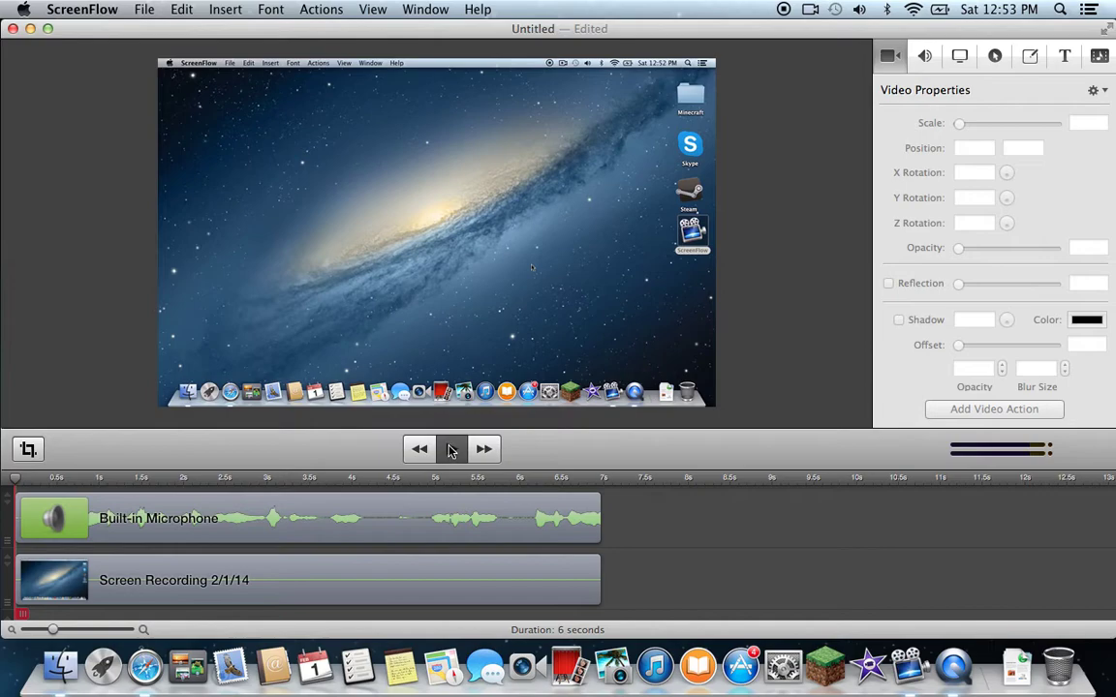
click(450, 453)
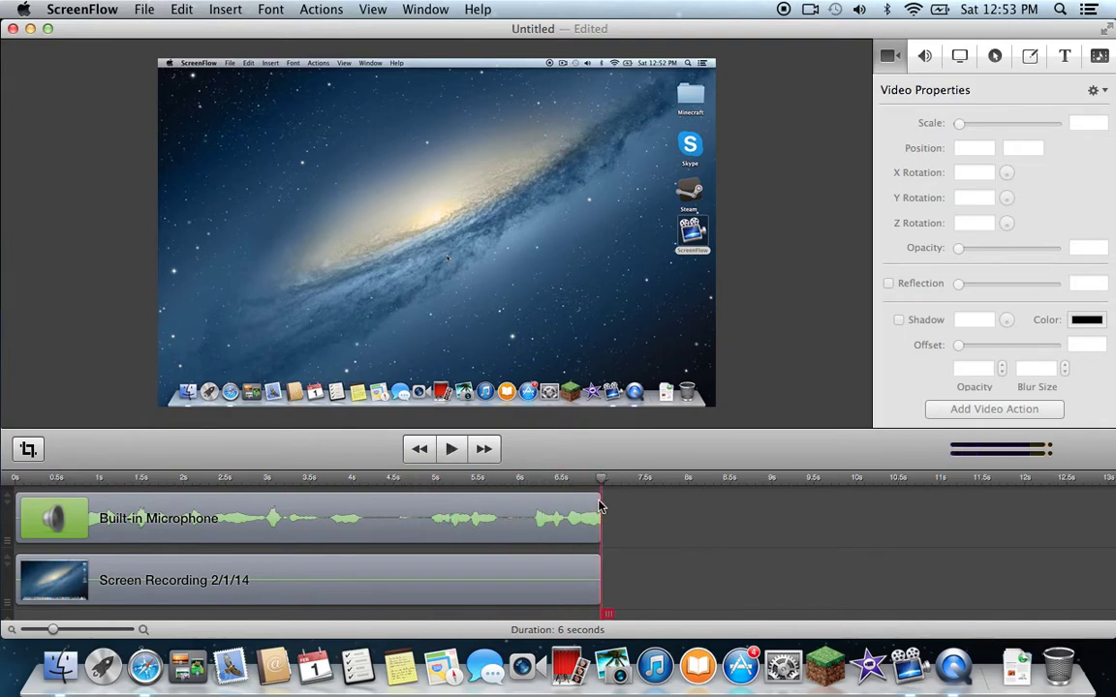
Step: Select the microphone clip and scrub the playhead from the timeline start to the clip end
click(570, 525)
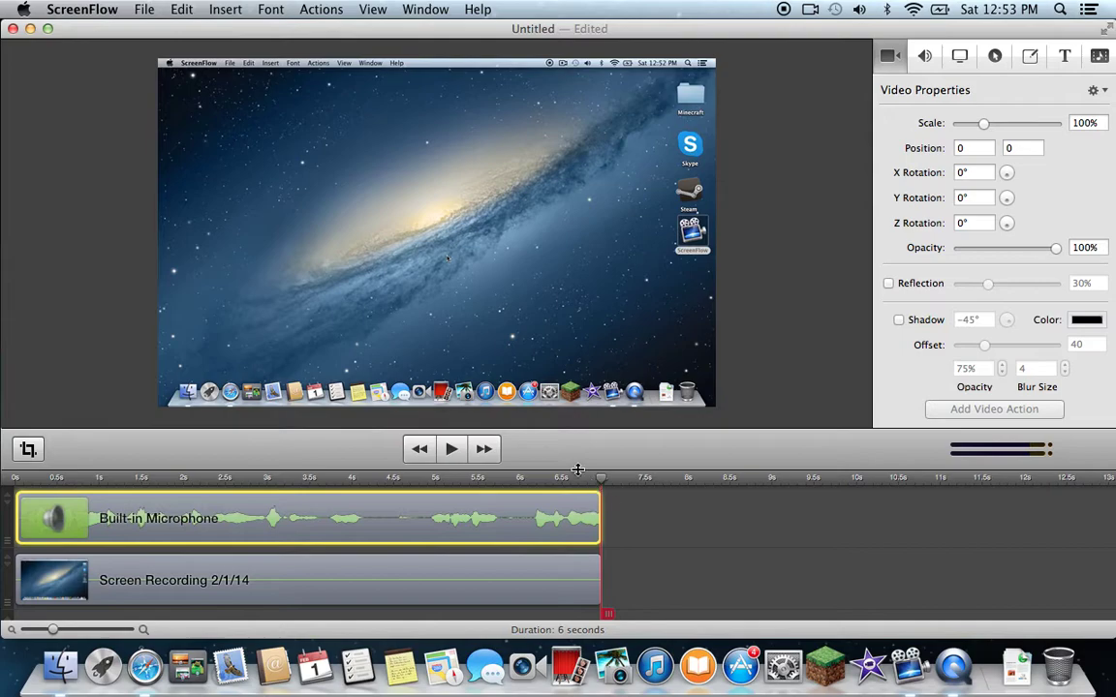
click(567, 479)
drag(567, 479, 7, 482)
key(End)
click(751, 513)
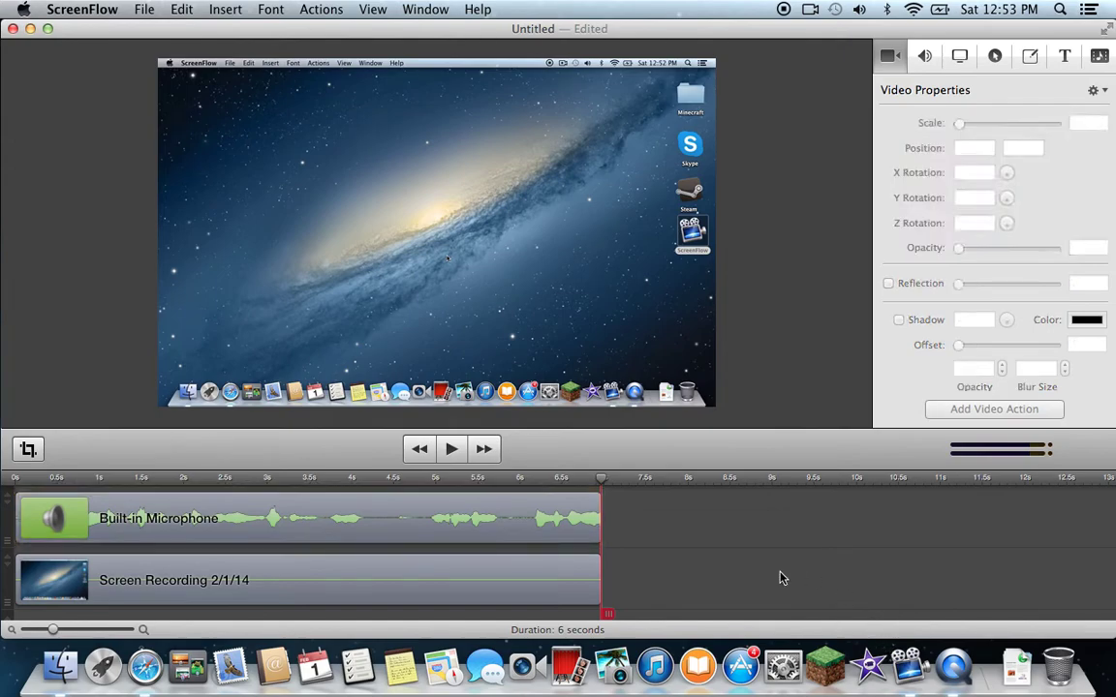
Step: Select the microphone and Screen Recording clips, deselect them, and show Audio Properties
click(568, 521)
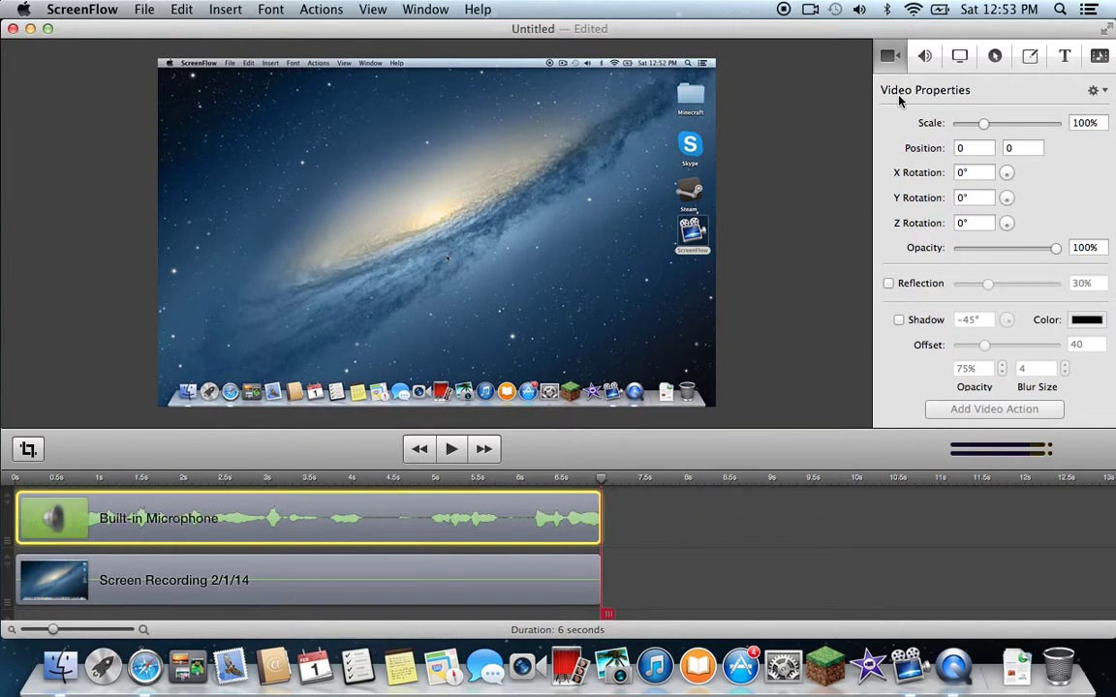
click(588, 77)
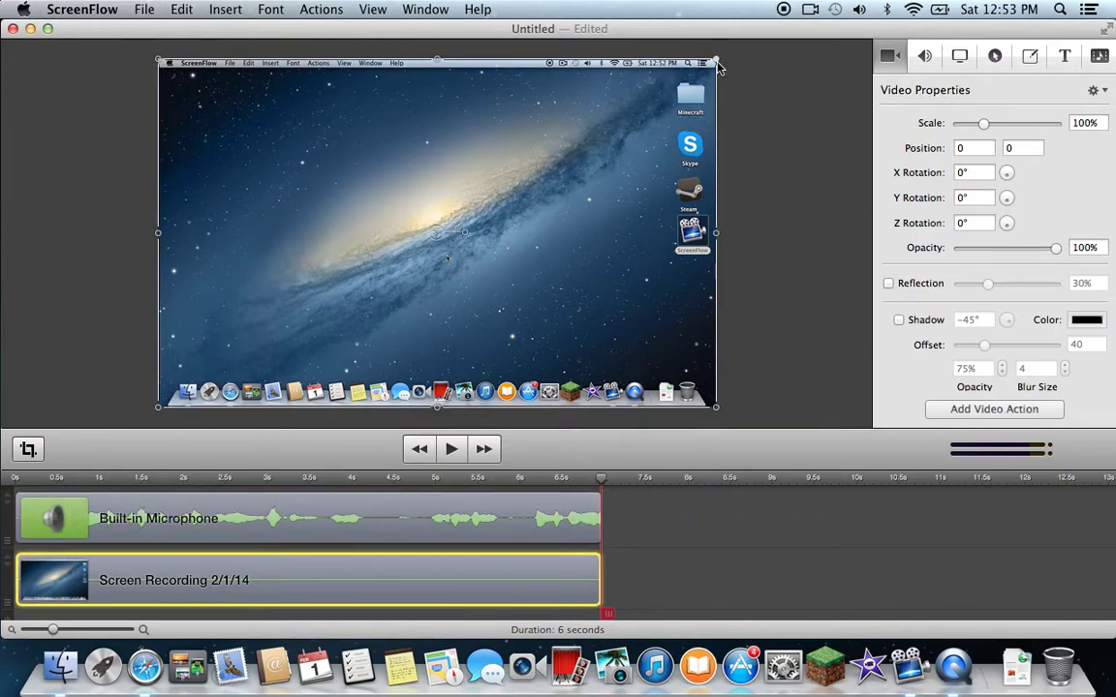
mouse_move(650, 61)
mouse_down()
mouse_move(719, 115)
mouse_move(715, 61)
mouse_up()
click(793, 283)
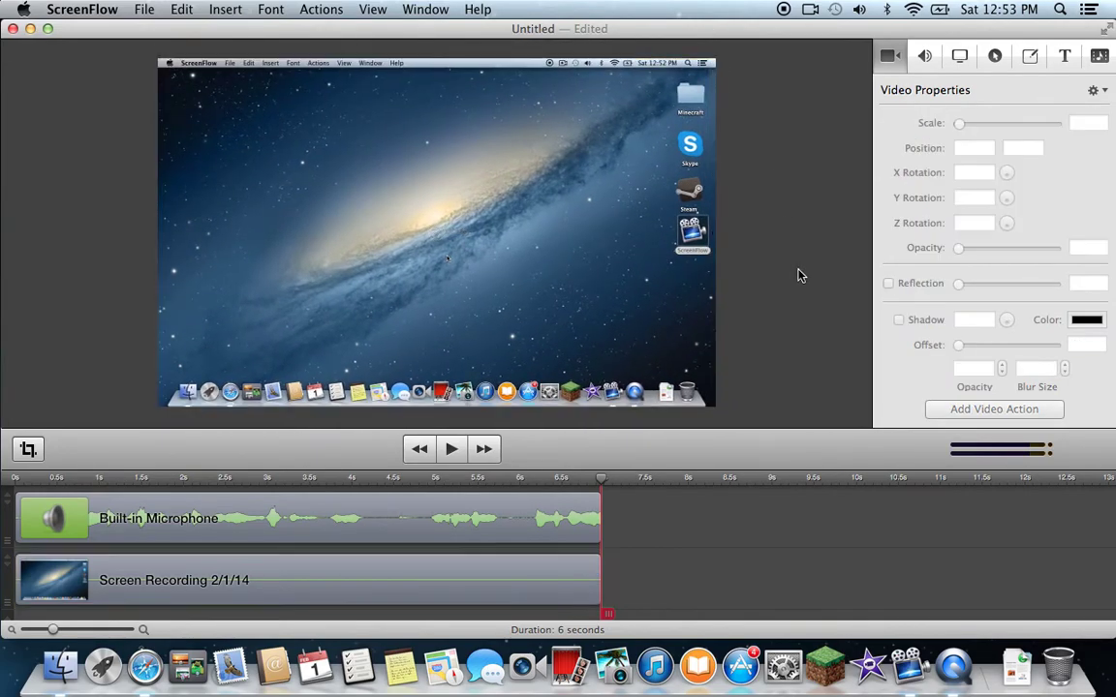
click(923, 55)
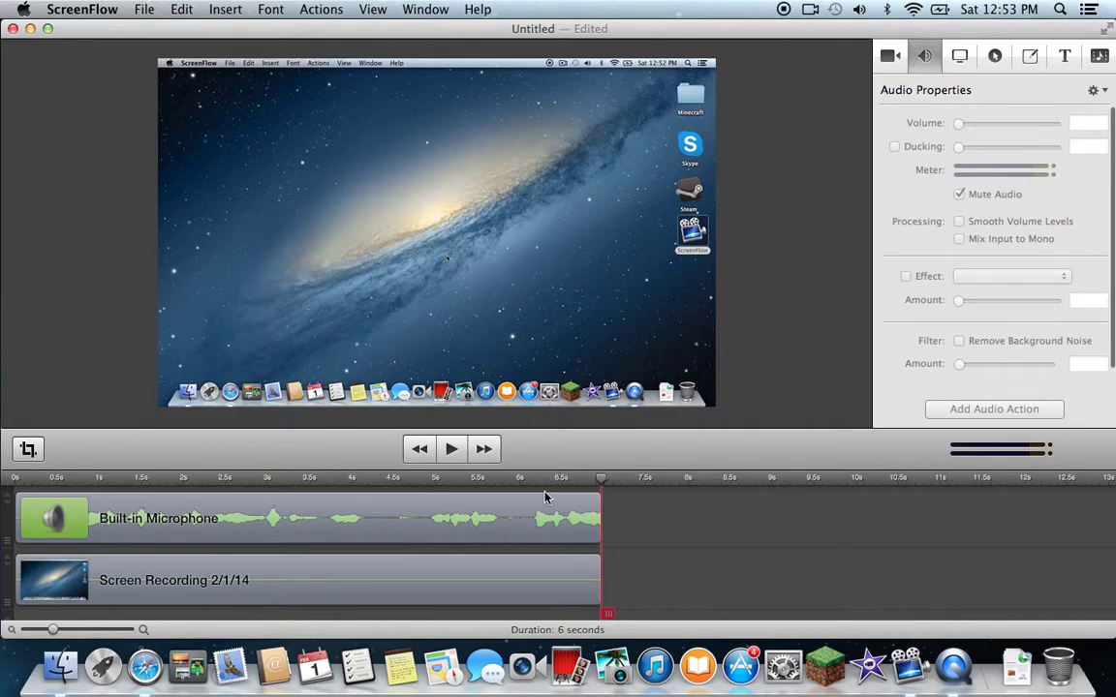
Step: Select the Built-in Microphone clip to review its 100% volume audio settings
click(493, 560)
click(527, 529)
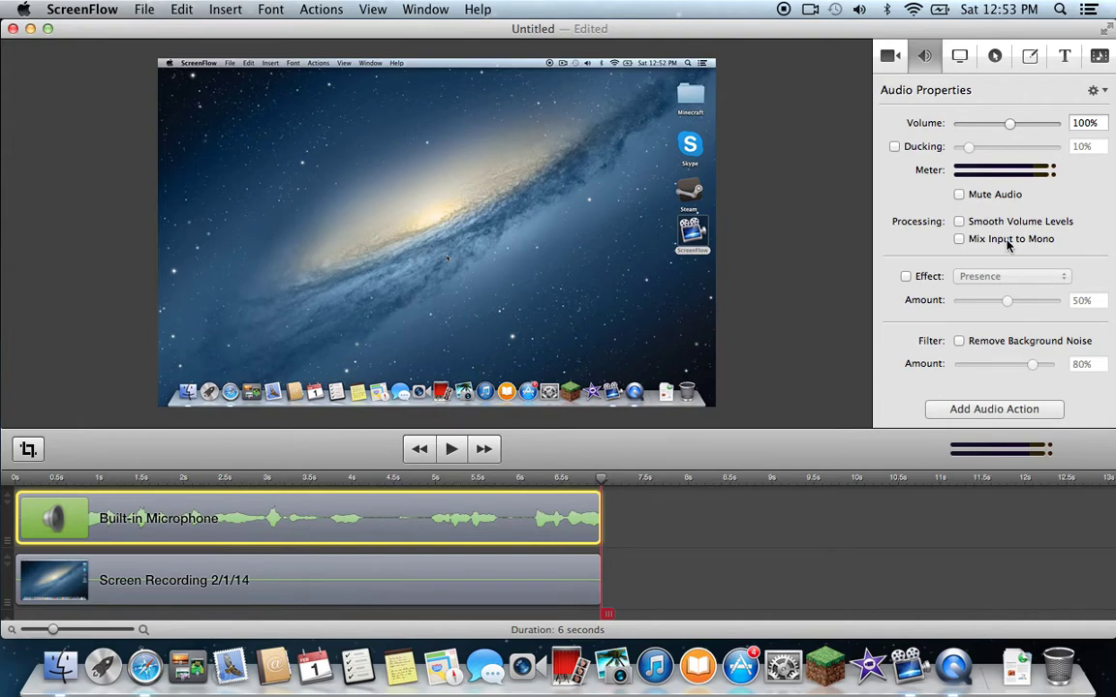
click(960, 55)
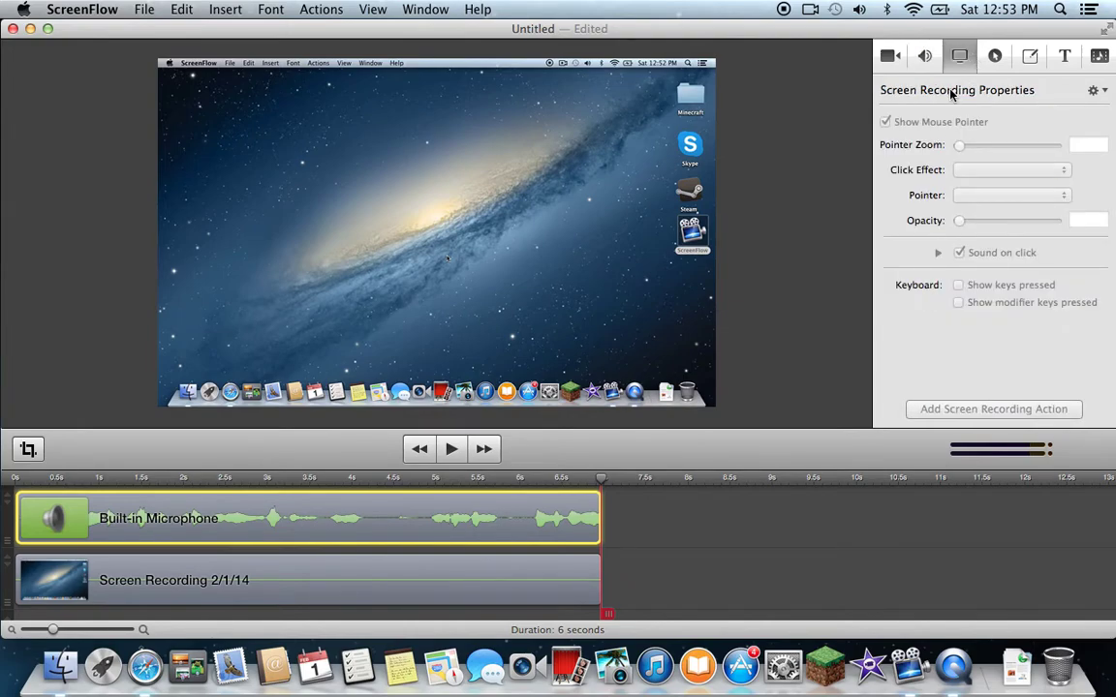
click(406, 566)
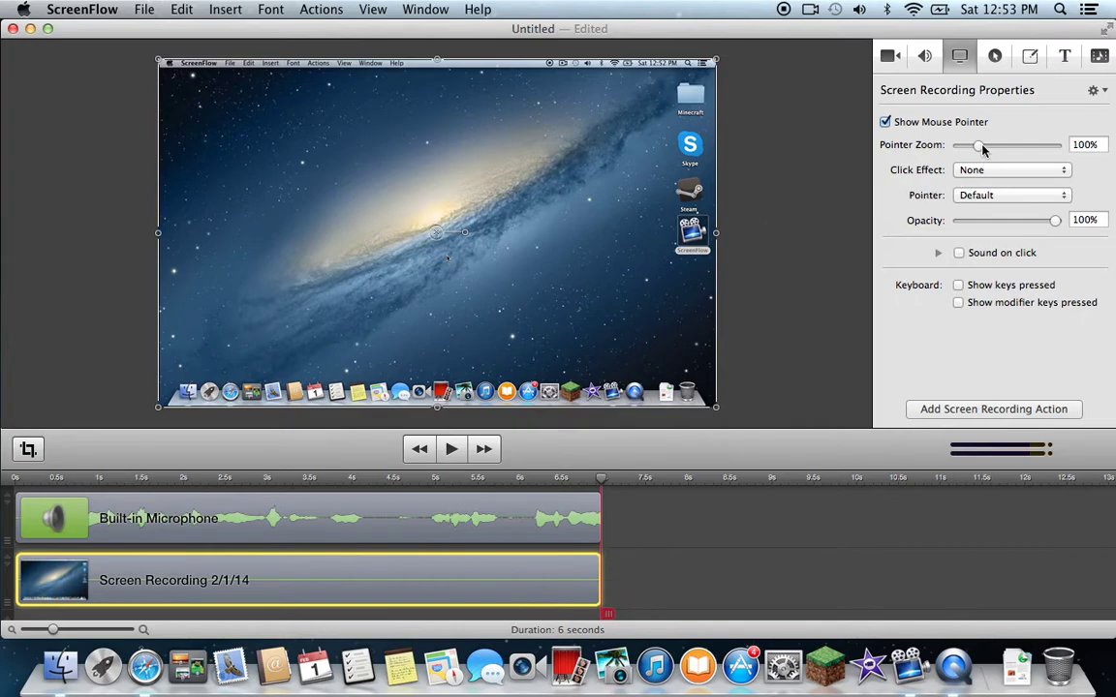
mouse_move(981, 147)
mouse_down()
mouse_move(964, 148)
mouse_move(984, 148)
mouse_up()
click(981, 170)
click(981, 170)
click(981, 186)
click(978, 189)
click(981, 171)
click(968, 173)
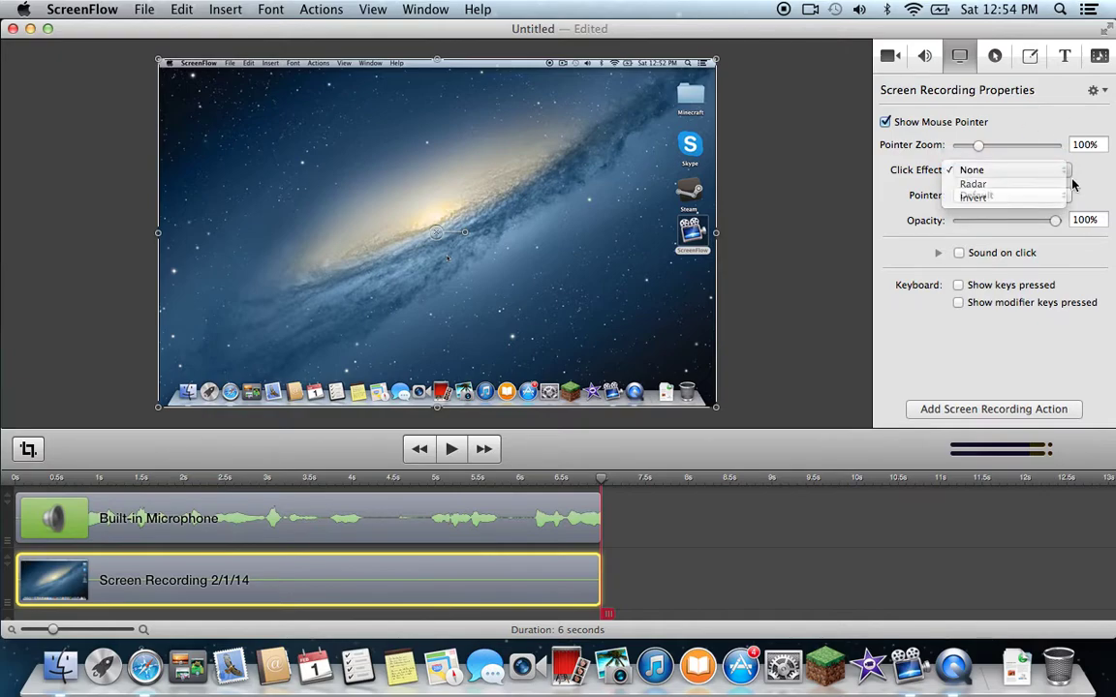
click(1017, 170)
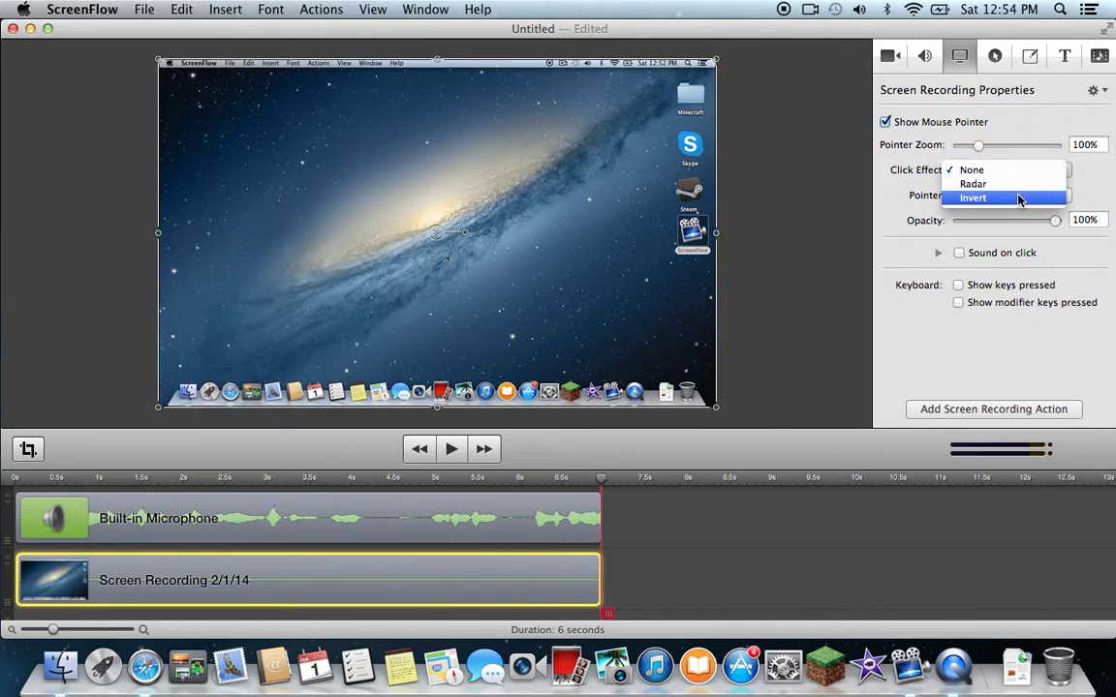
click(1017, 184)
click(1017, 170)
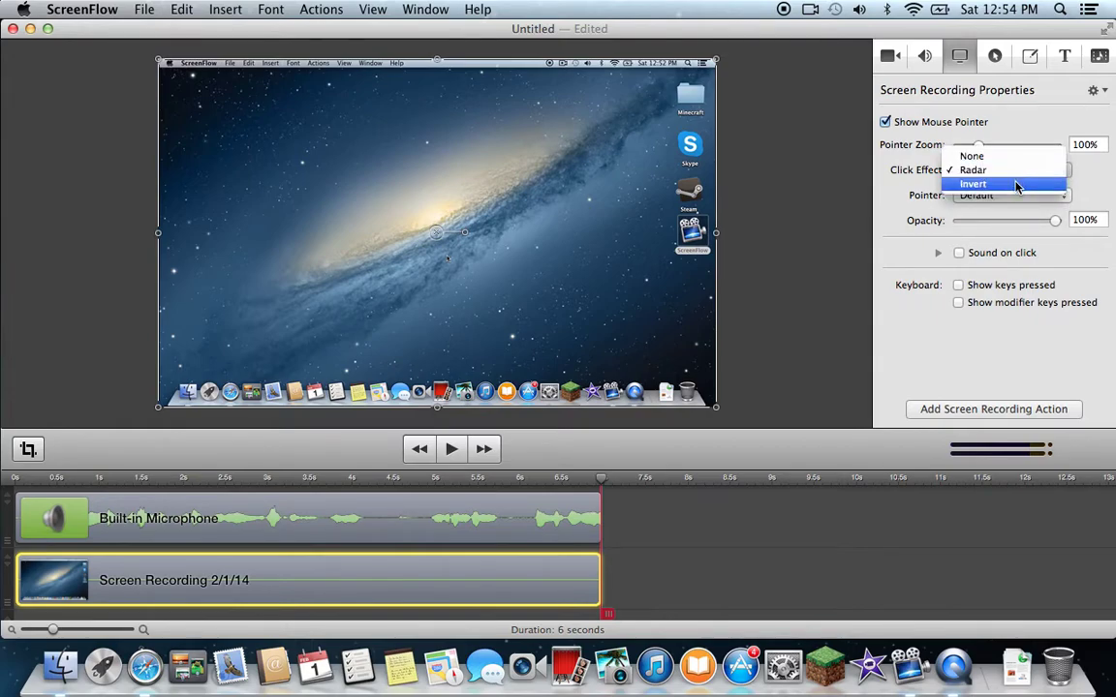
click(1017, 184)
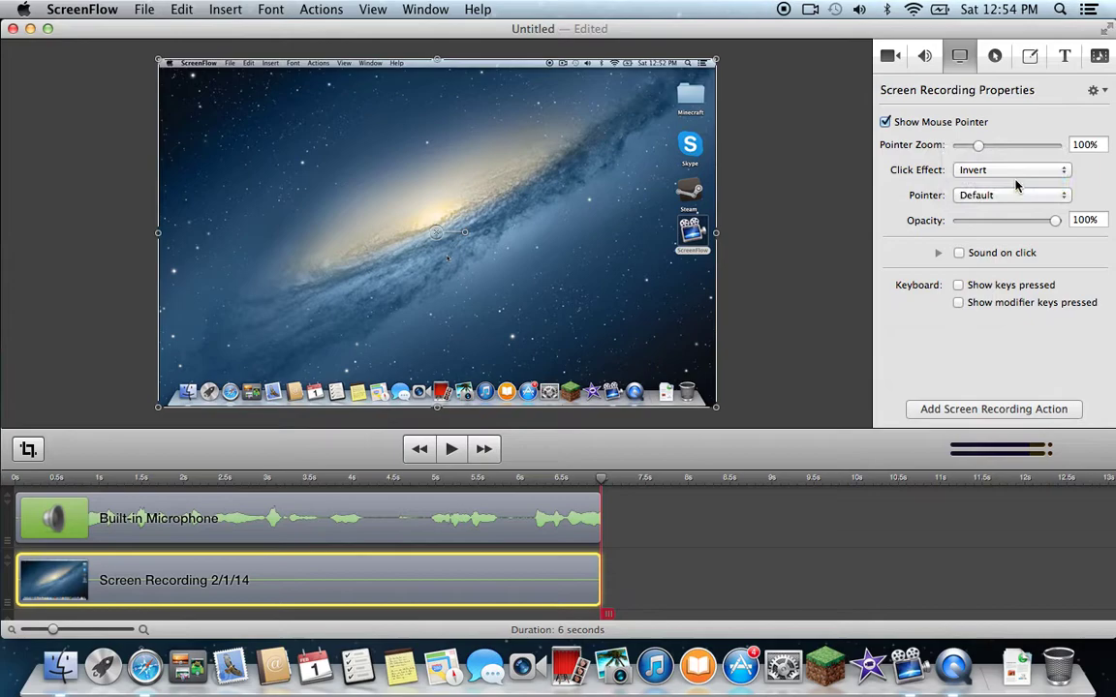
click(1014, 177)
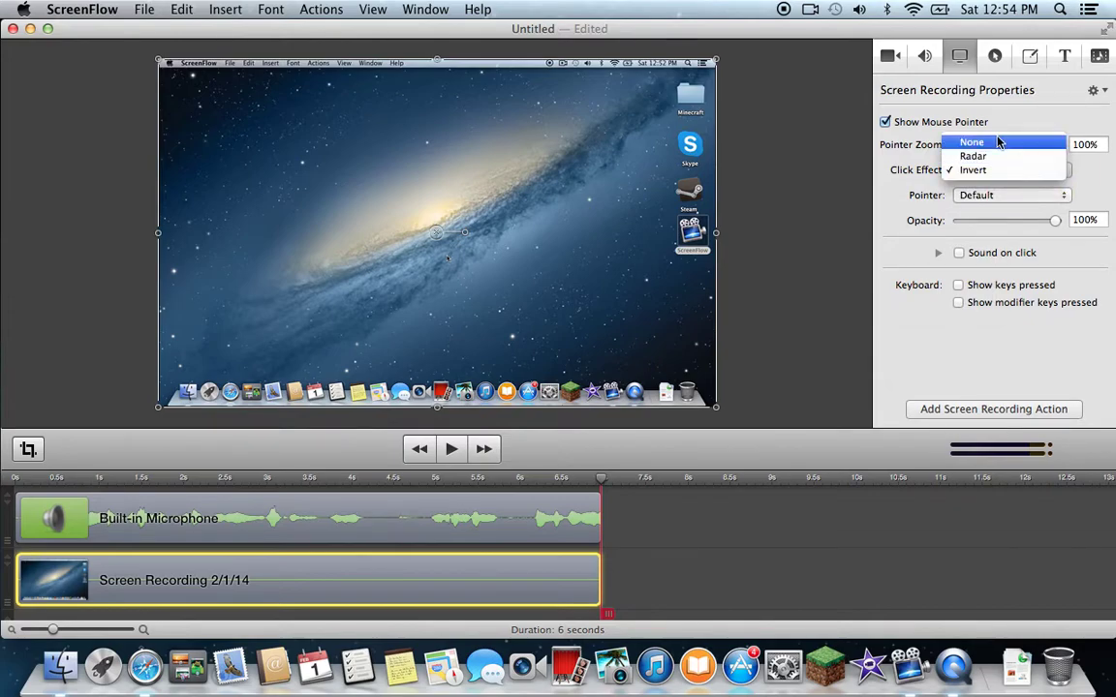
click(999, 143)
click(1007, 195)
click(1007, 188)
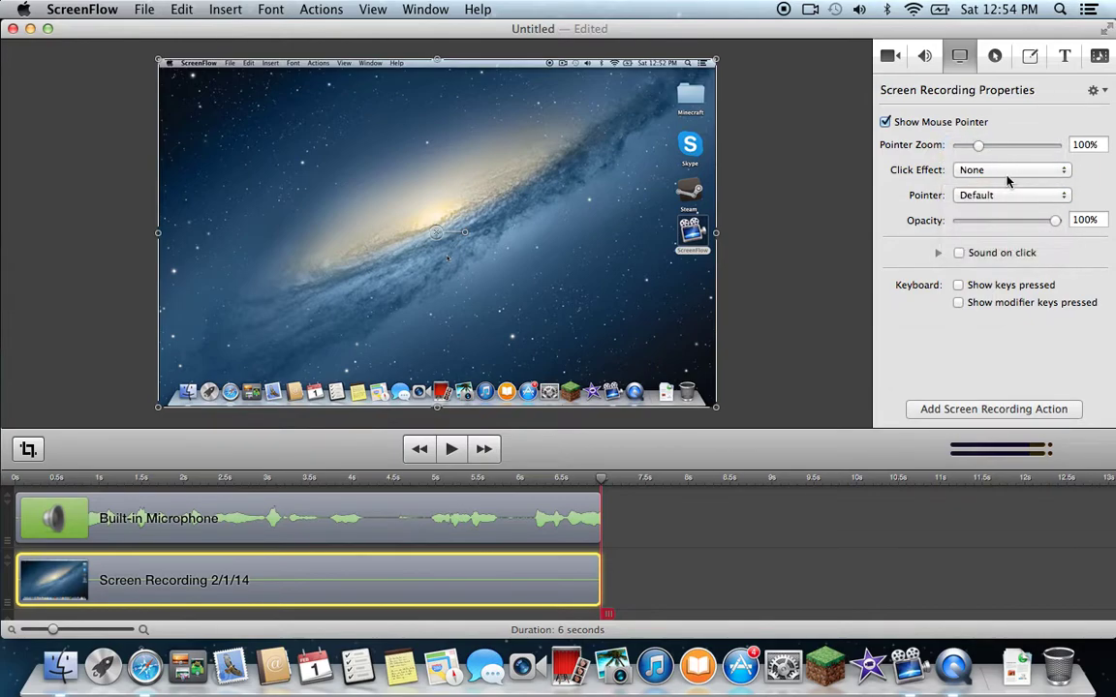
click(943, 171)
click(1003, 203)
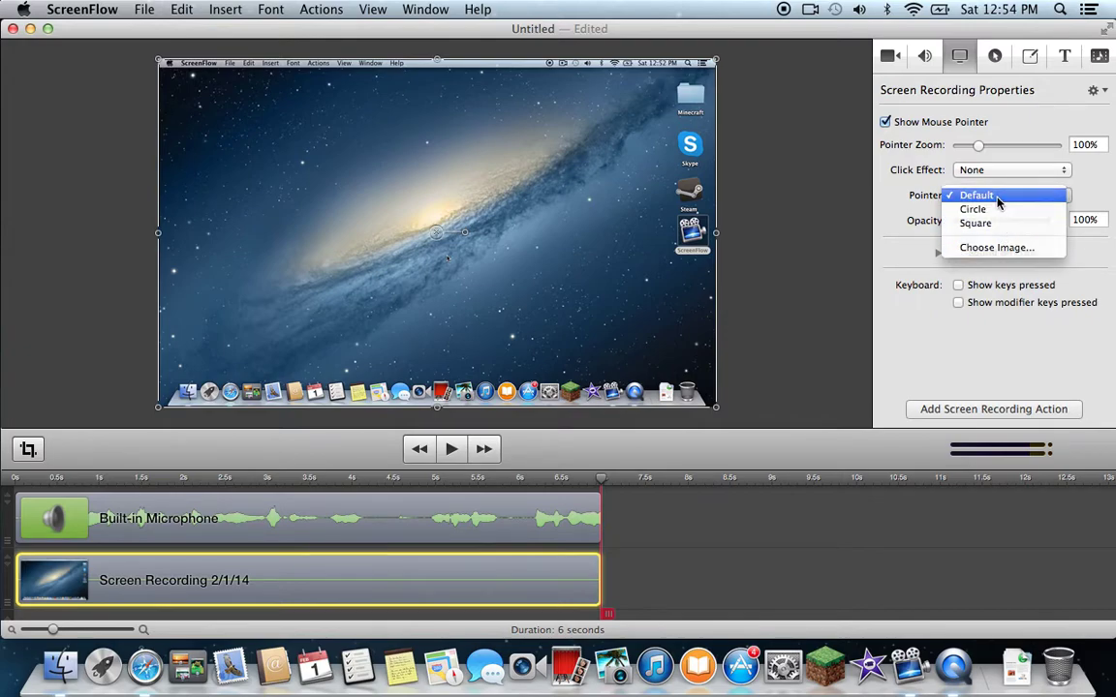
click(1001, 199)
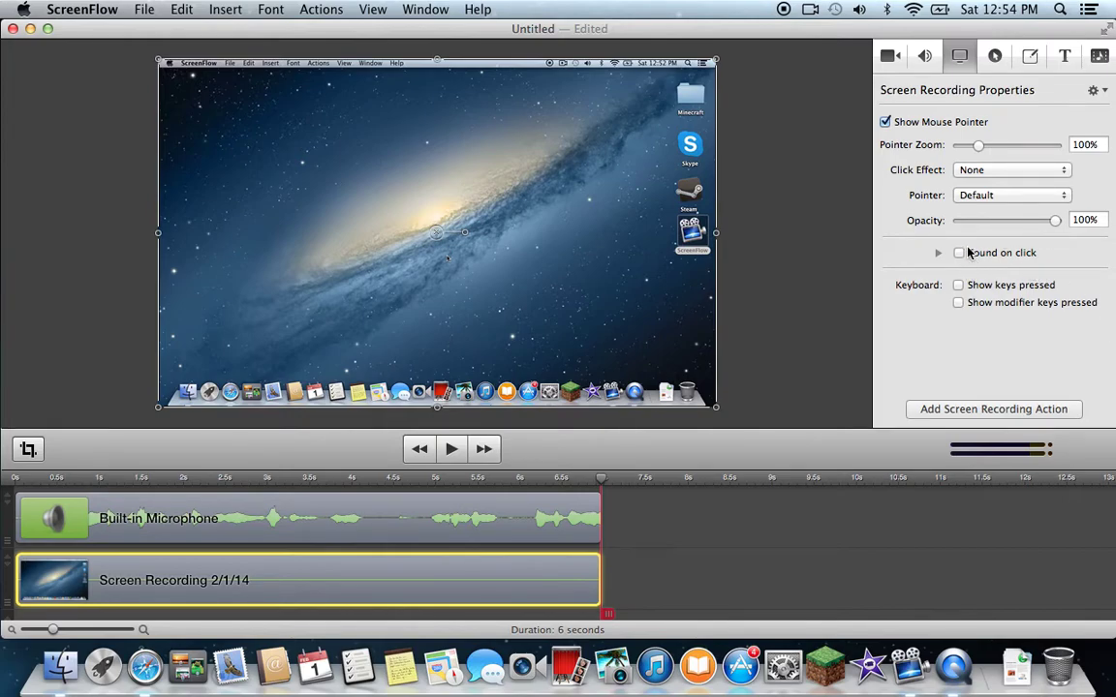
click(960, 255)
click(960, 254)
click(987, 258)
Step: Show the Callout properties, then reselect the microphone and Screen Recording clips
click(994, 55)
click(961, 55)
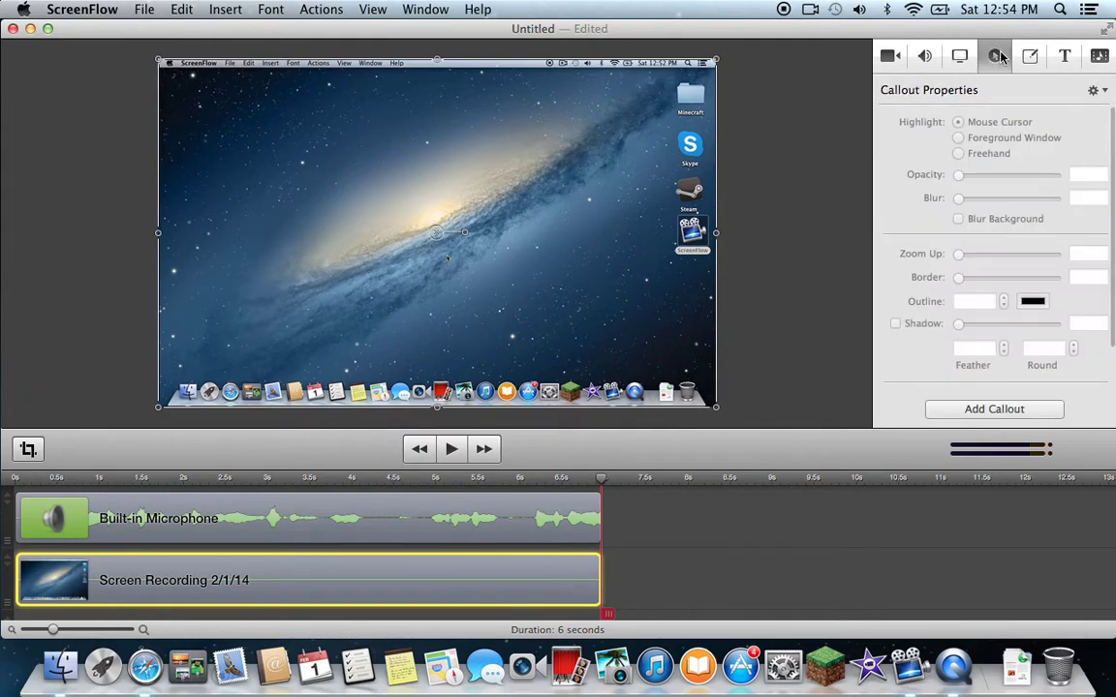
click(301, 523)
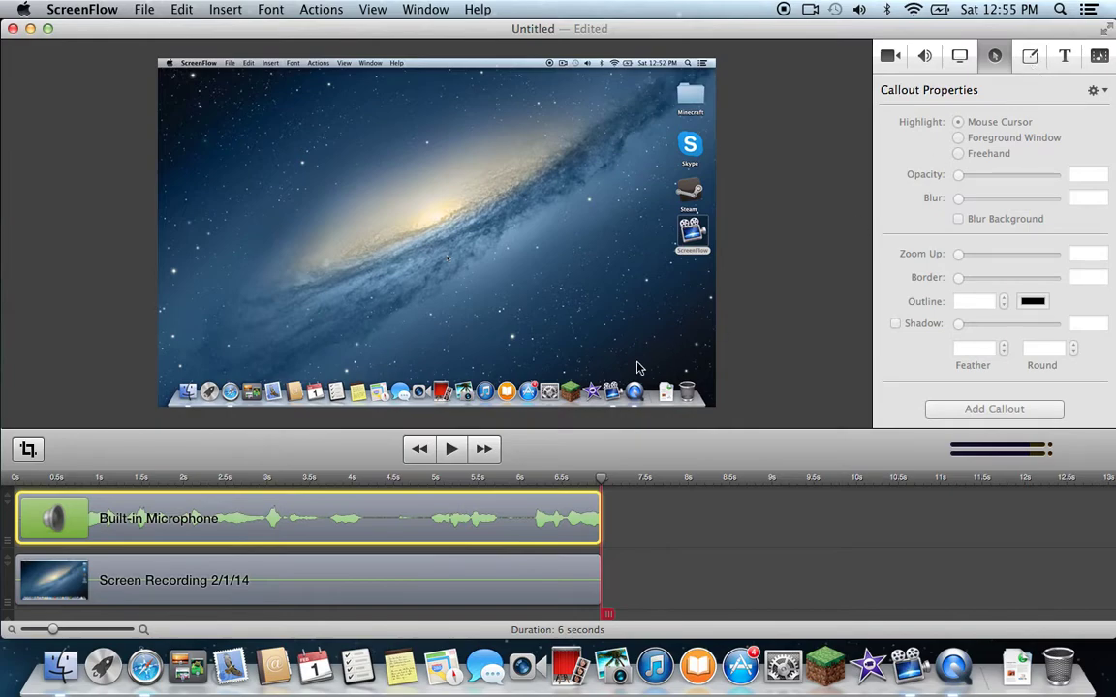
click(361, 586)
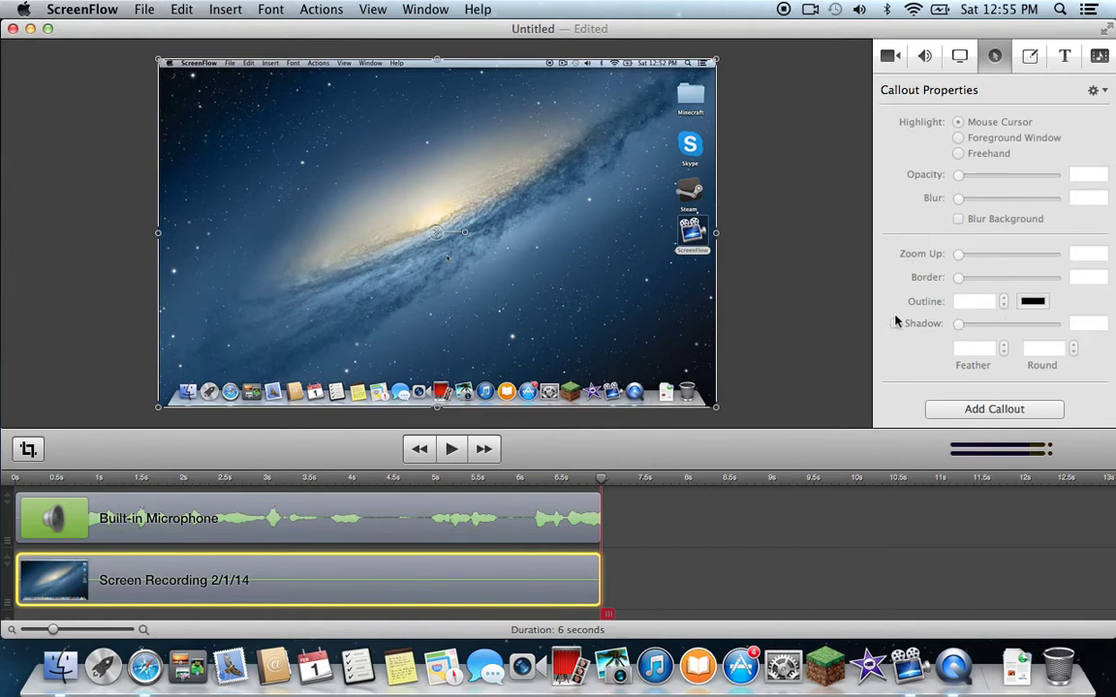
Step: Add an Annotations clip, then remove it after it lands in the wrong place
click(1032, 57)
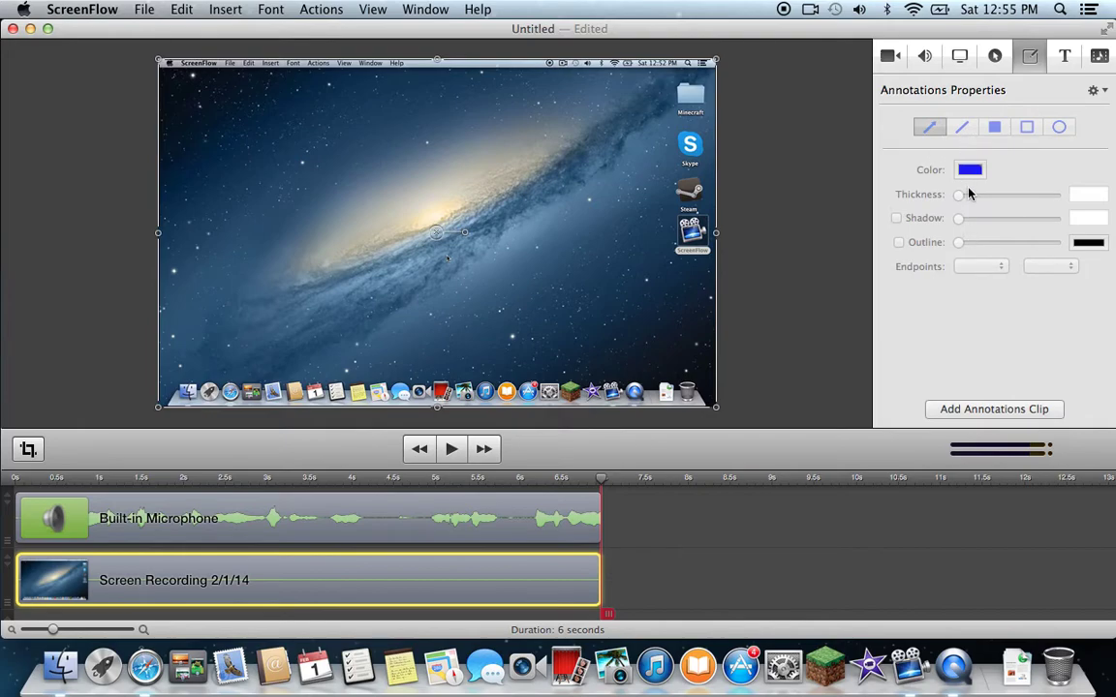
click(508, 536)
click(502, 600)
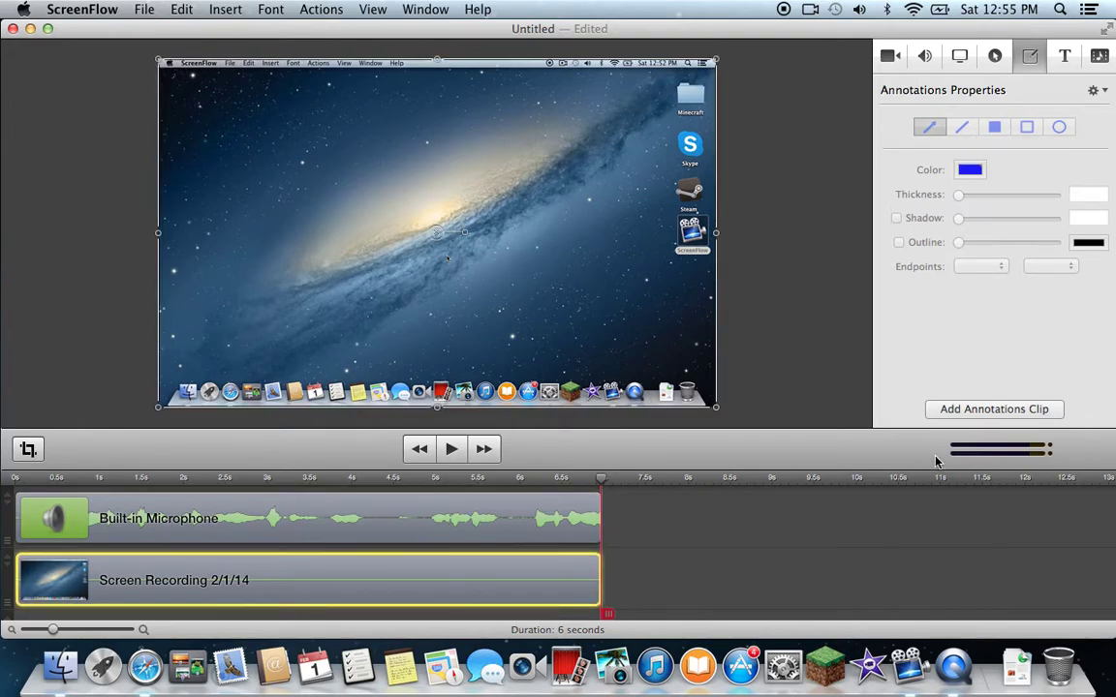
click(993, 409)
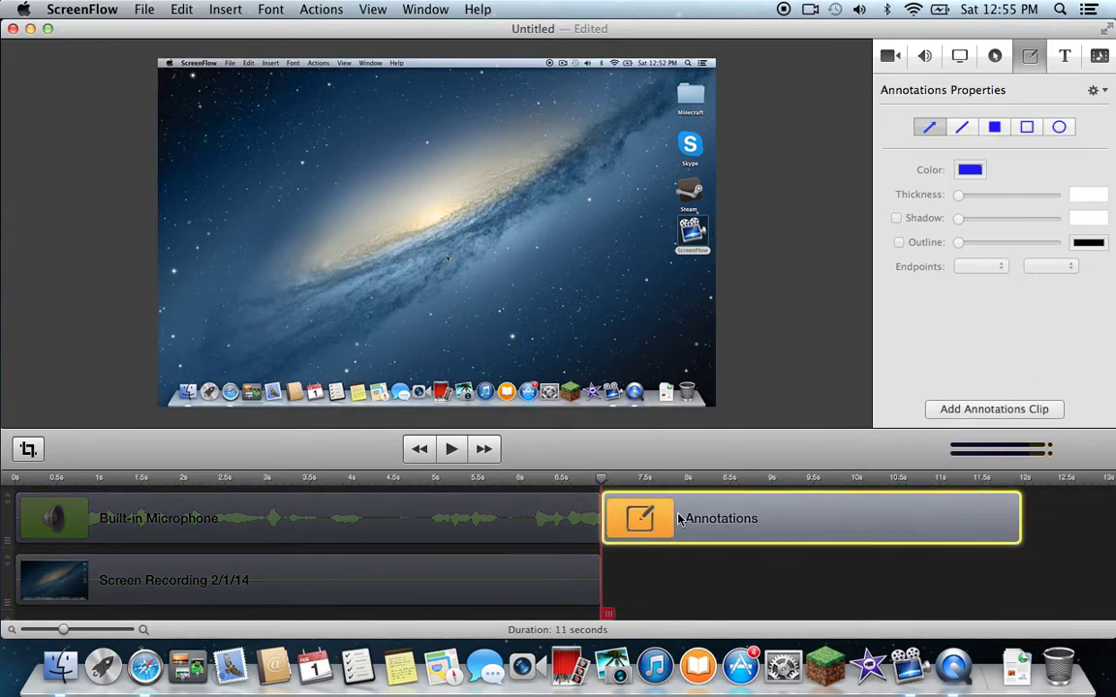
drag(670, 520, 175, 536)
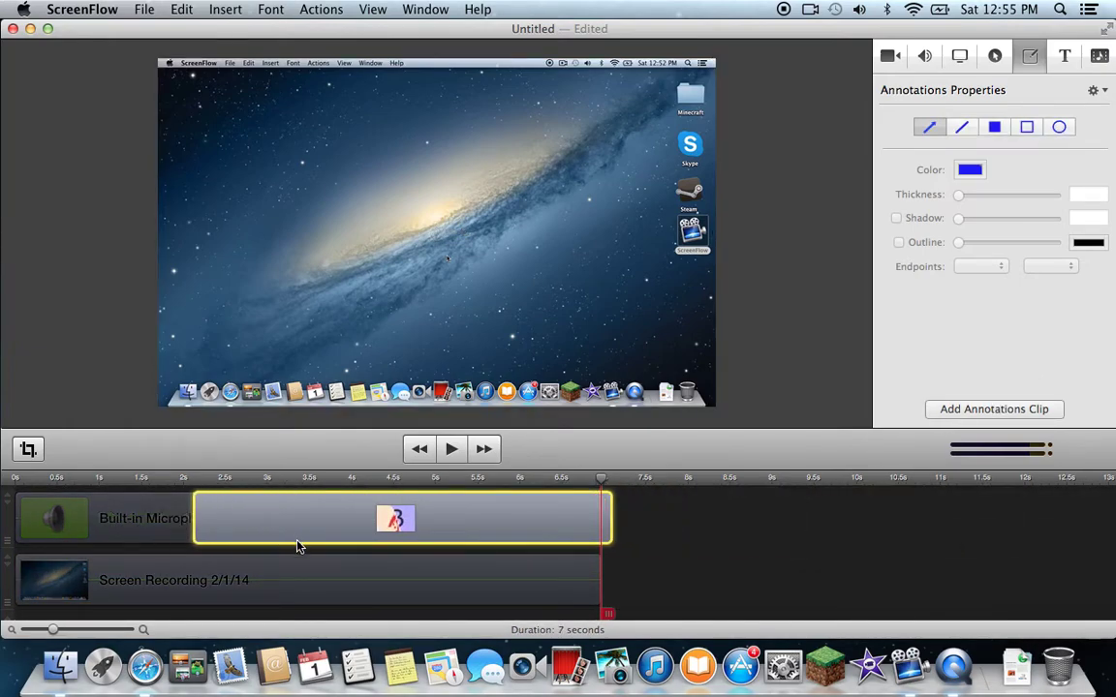
drag(298, 548, 354, 596)
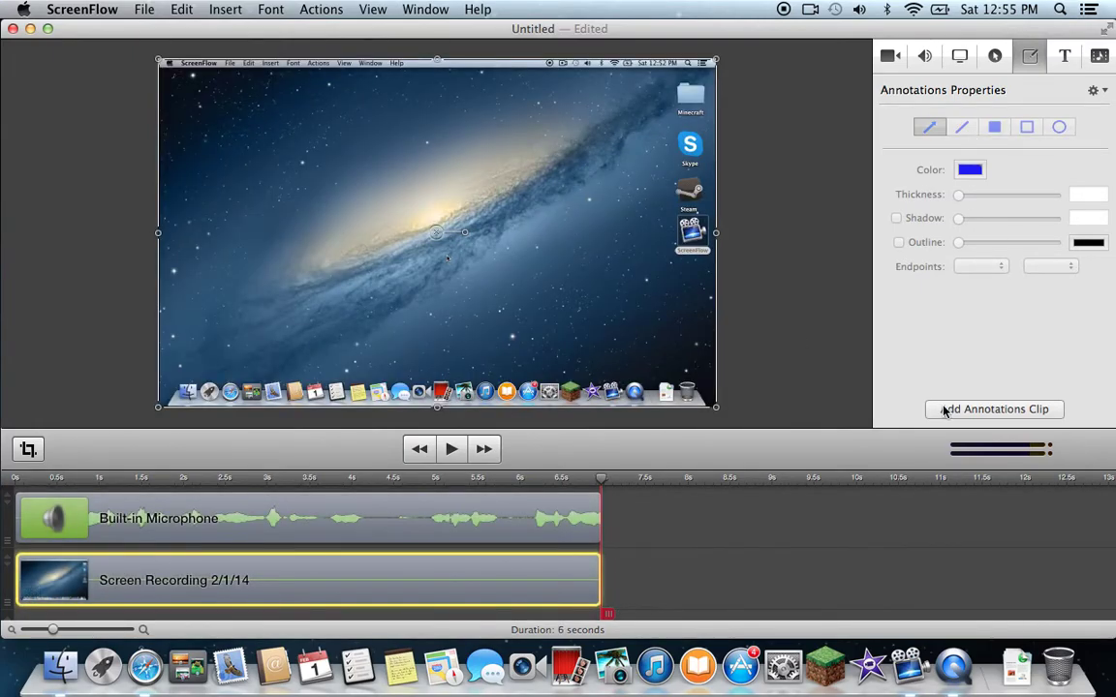
Step: Add a fresh 5-second Annotations clip right after the microphone audio
click(931, 408)
drag(742, 526, 722, 528)
double_click(639, 528)
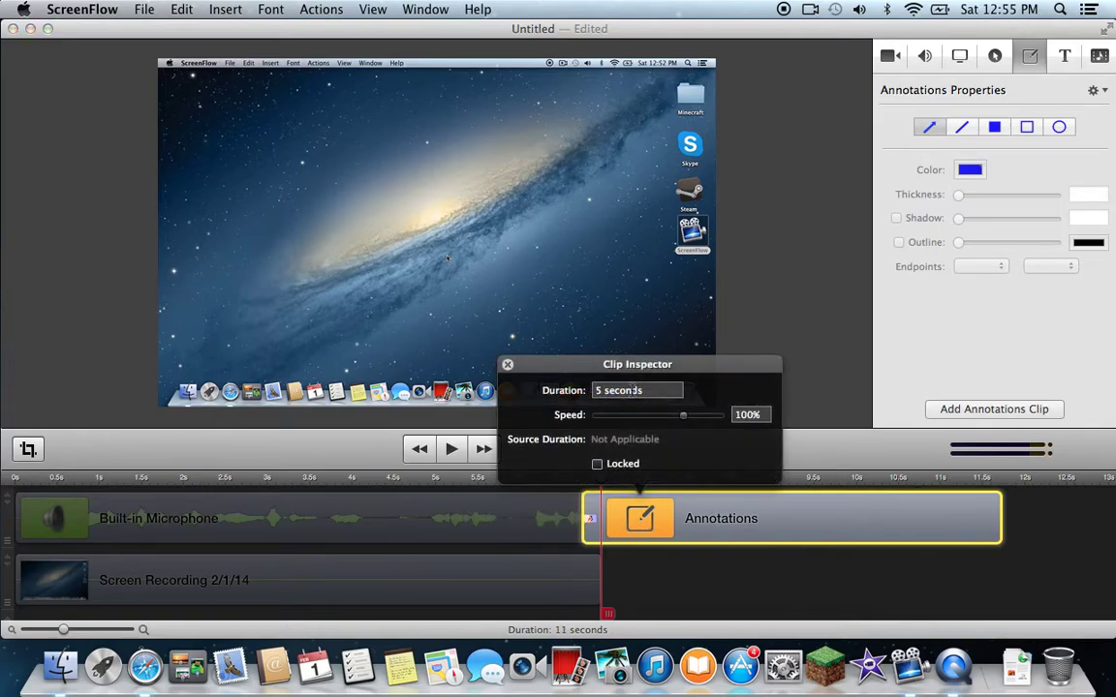
click(506, 364)
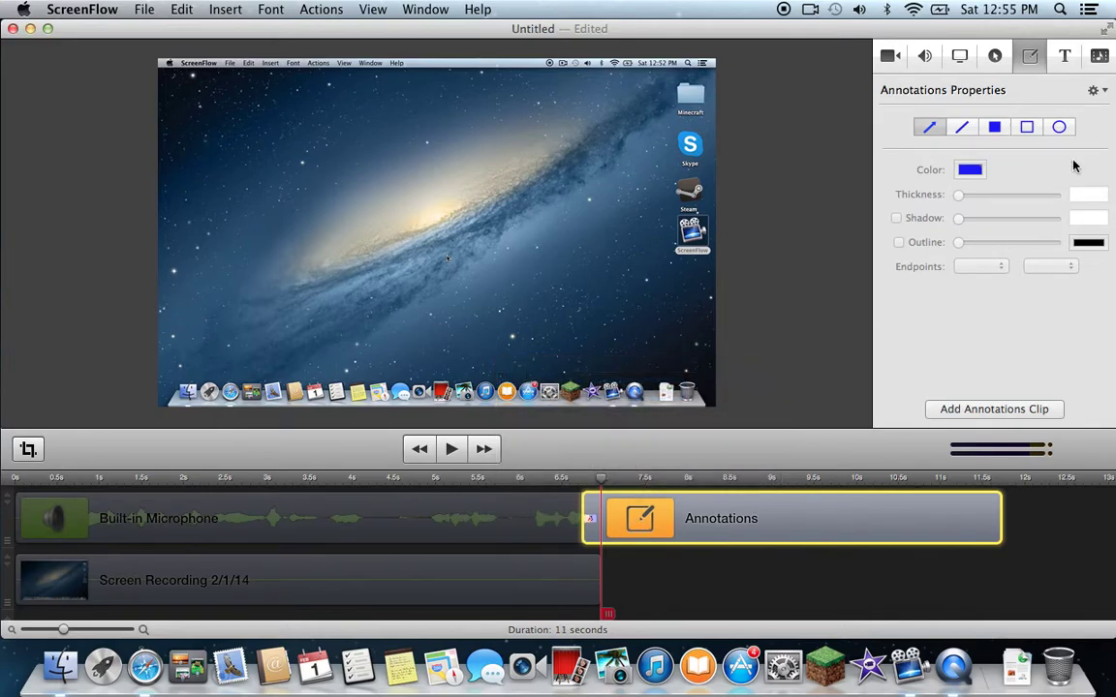
Step: Draw two thick blue straight lines forming a V on the annotation canvas
click(963, 127)
drag(498, 292, 442, 110)
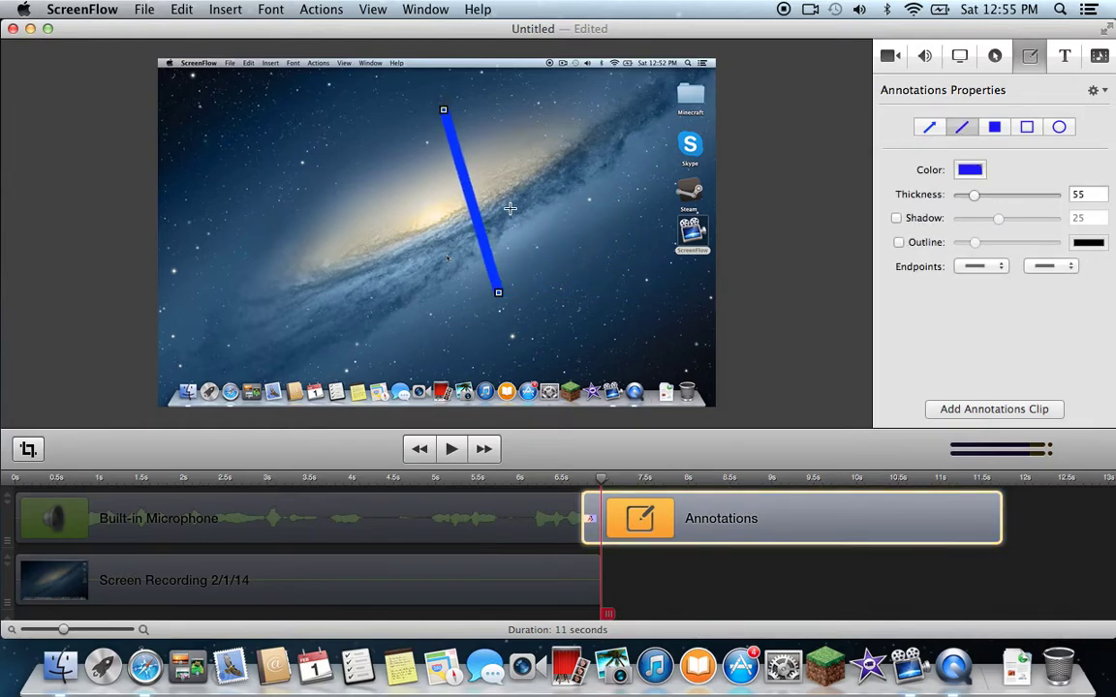
drag(507, 287, 650, 83)
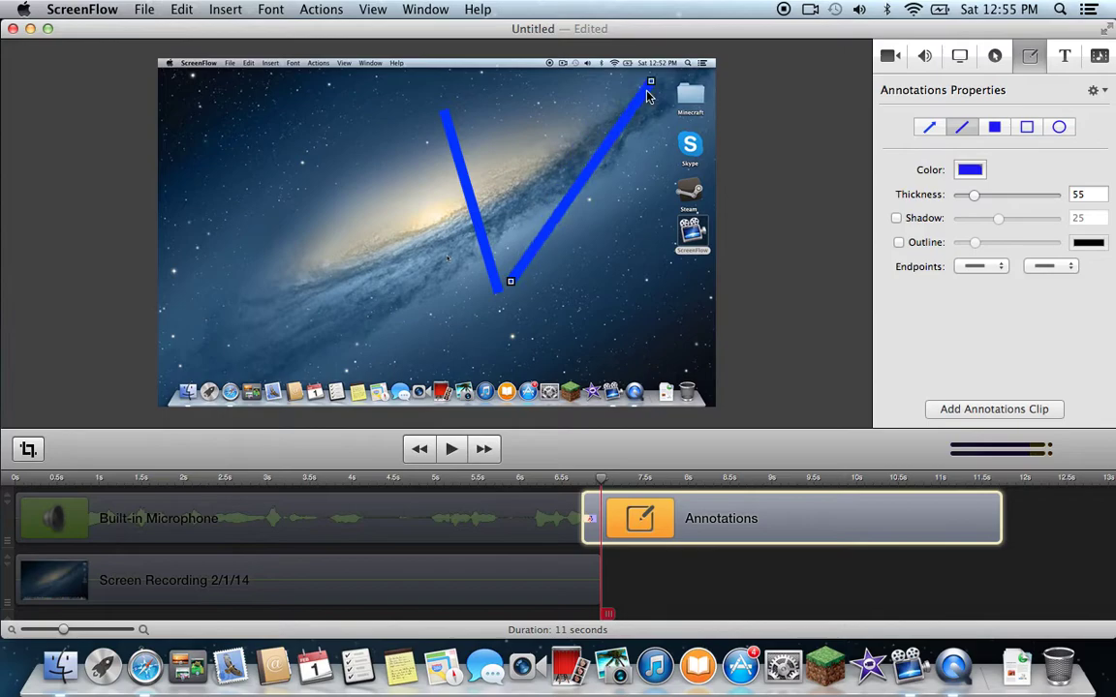
Step: Nudge the screen recording frame and play the project to preview the lines
mouse_move(144, 319)
mouse_down()
mouse_move(315, 265)
mouse_move(306, 258)
mouse_up()
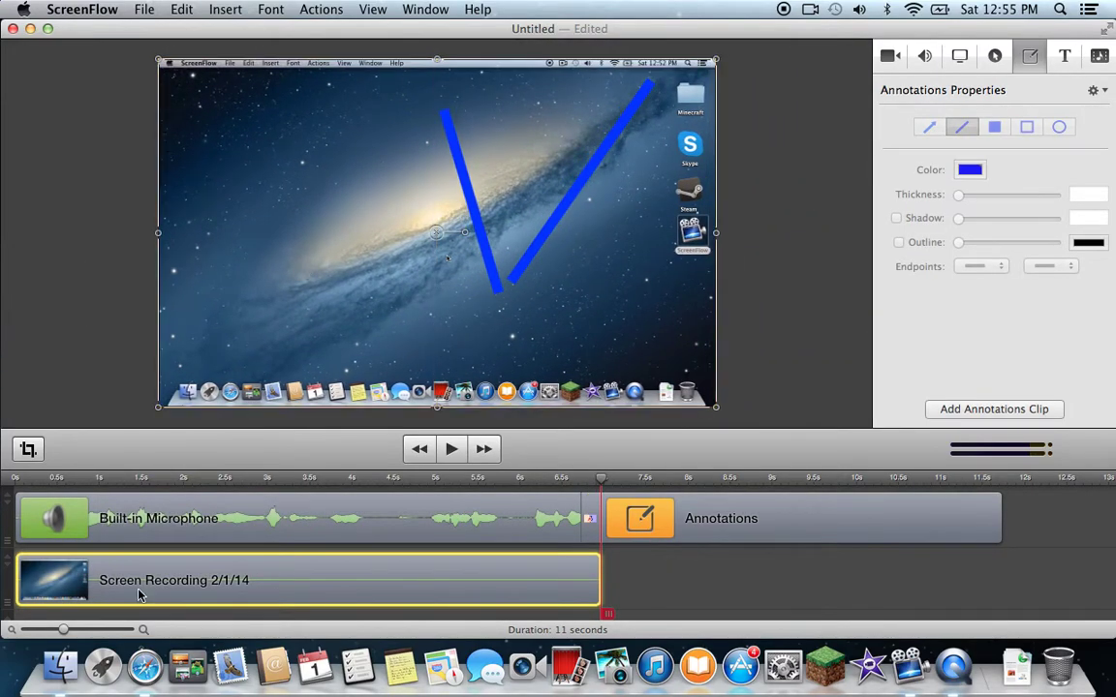
click(55, 518)
key(space)
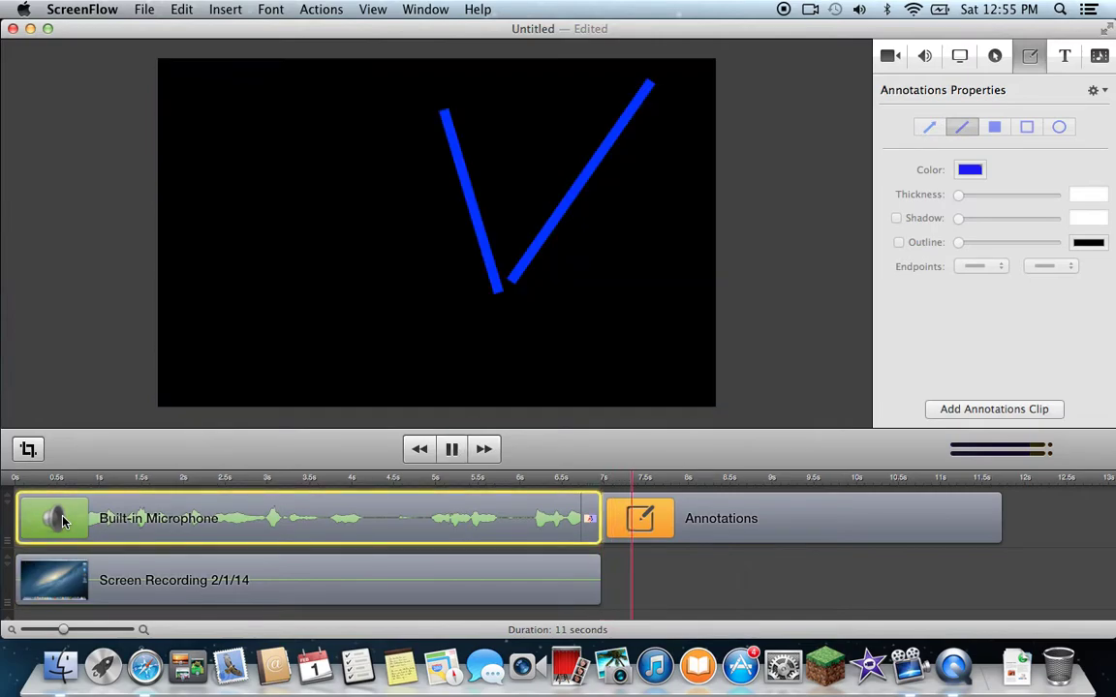
click(55, 588)
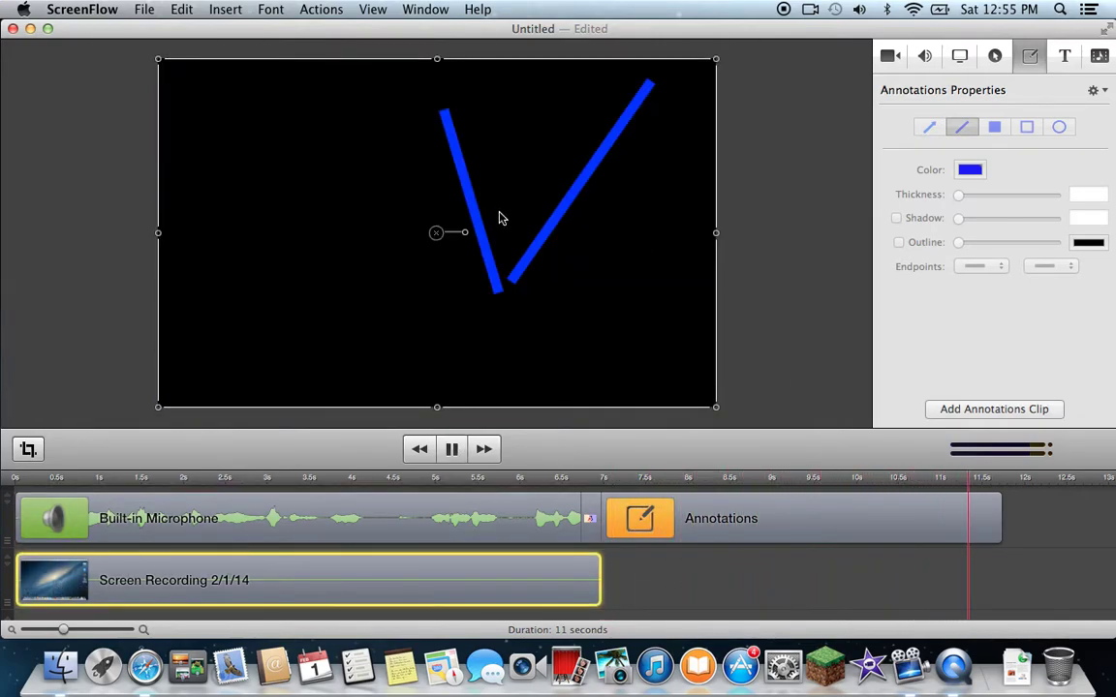
drag(479, 234, 481, 233)
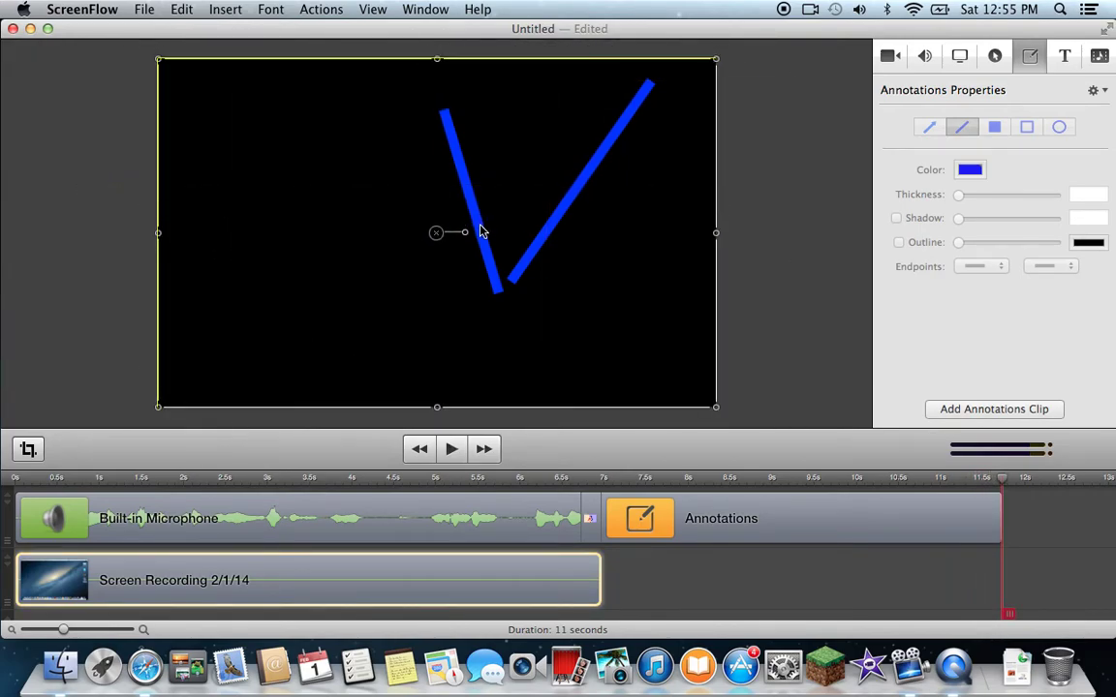
Step: Show the Text settings (Helvetica, size 9) and select the microphone clip
click(1063, 58)
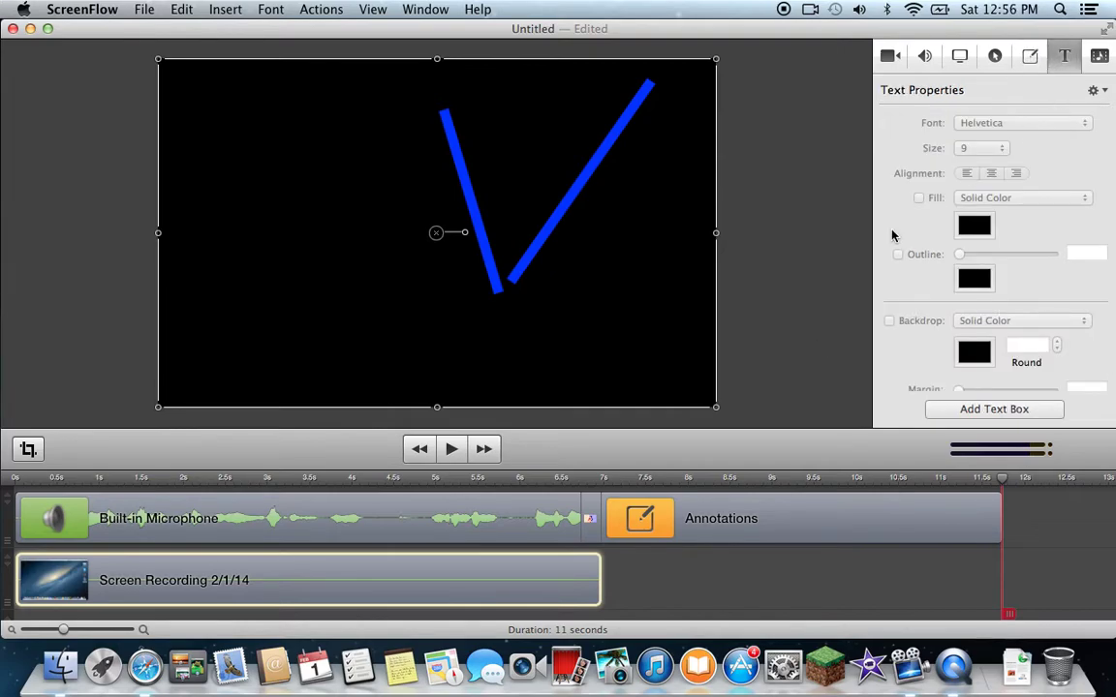
click(242, 537)
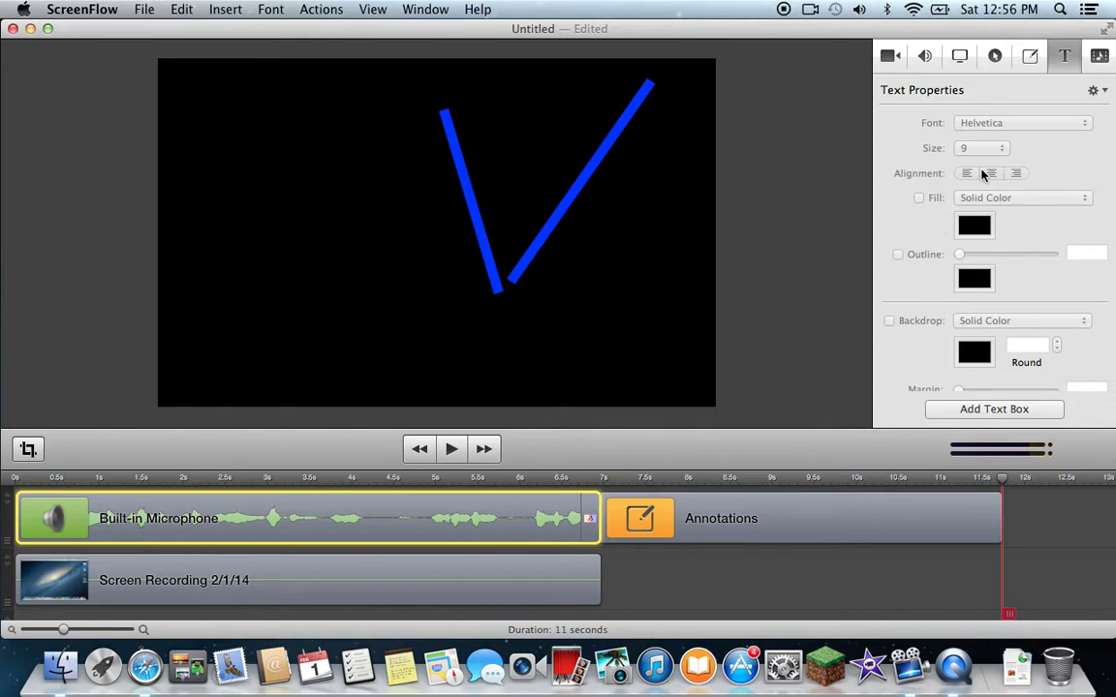
click(1100, 56)
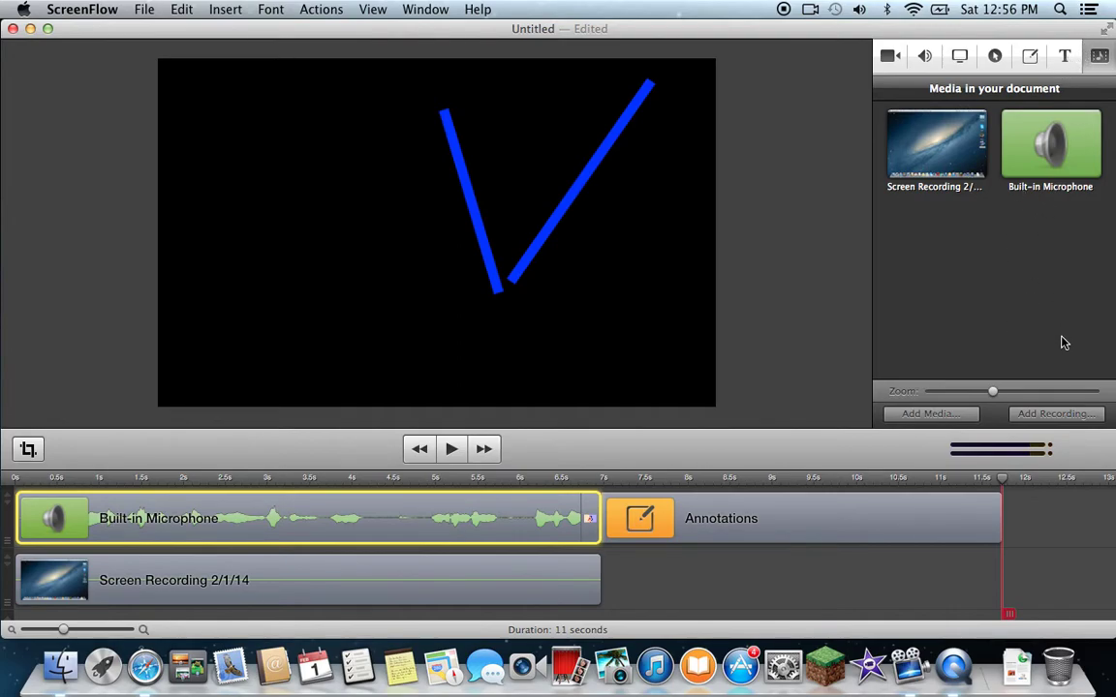
click(1055, 417)
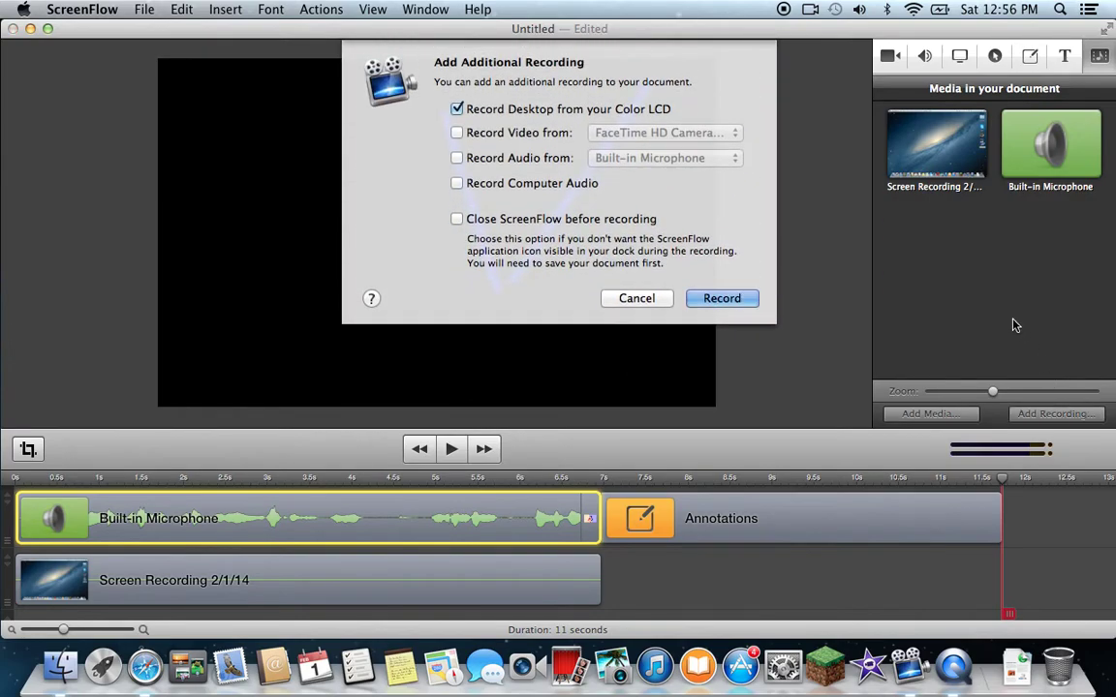
click(649, 300)
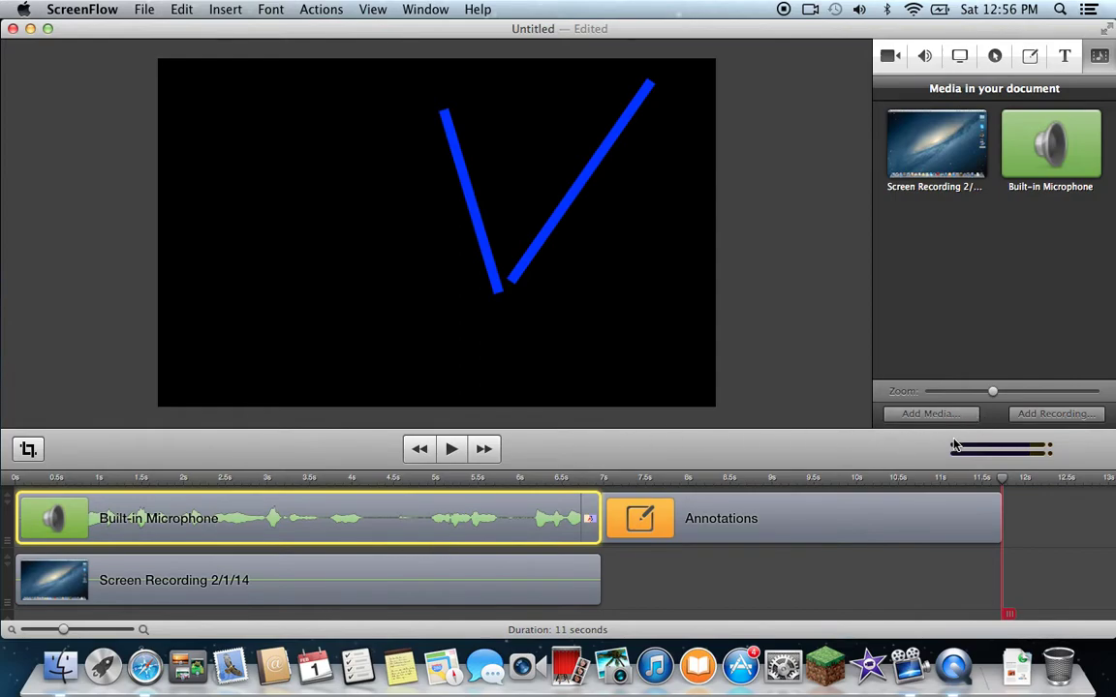
click(968, 414)
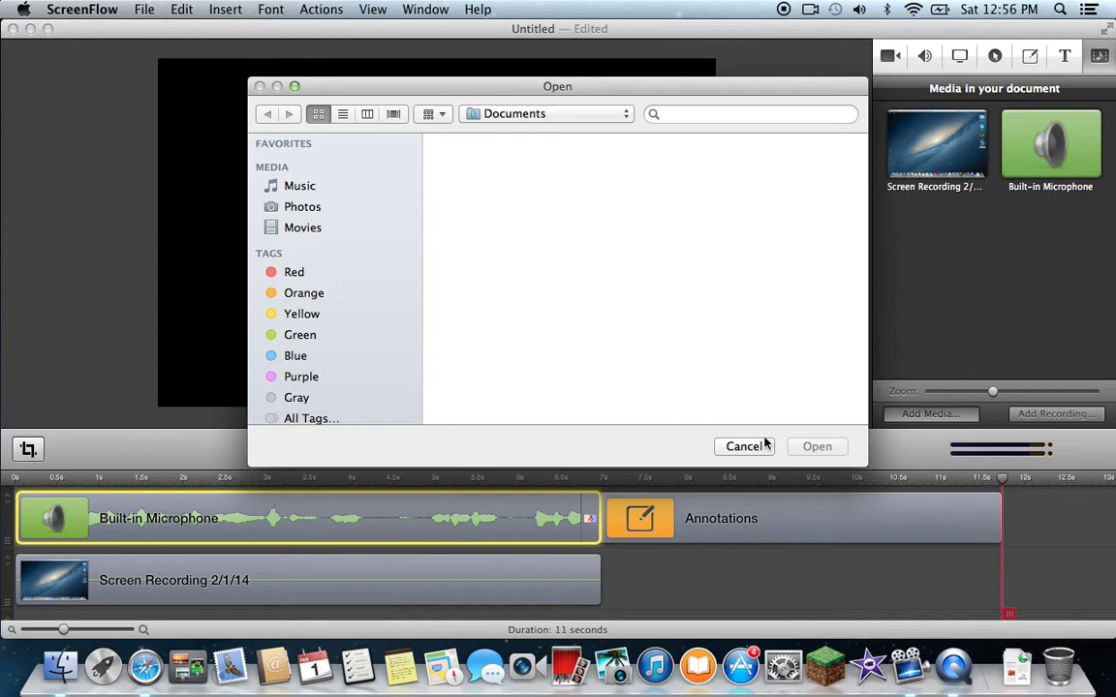
click(744, 446)
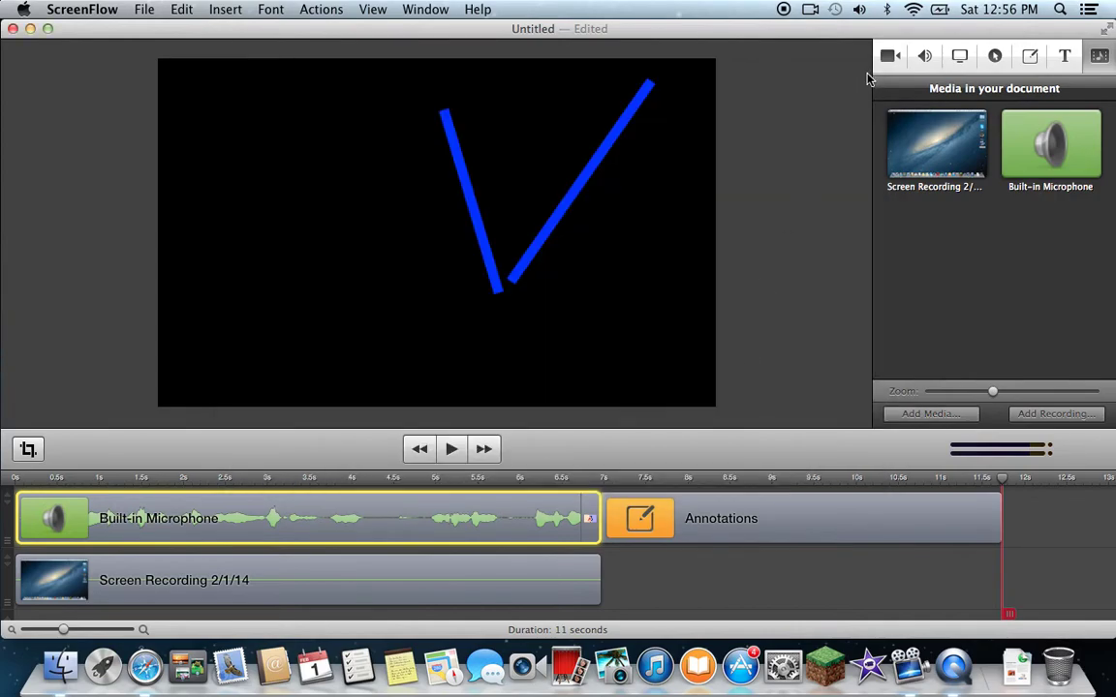
Step: Delete the Annotations, microphone and screen recording clips, then close Untitled without saving
click(783, 65)
click(889, 56)
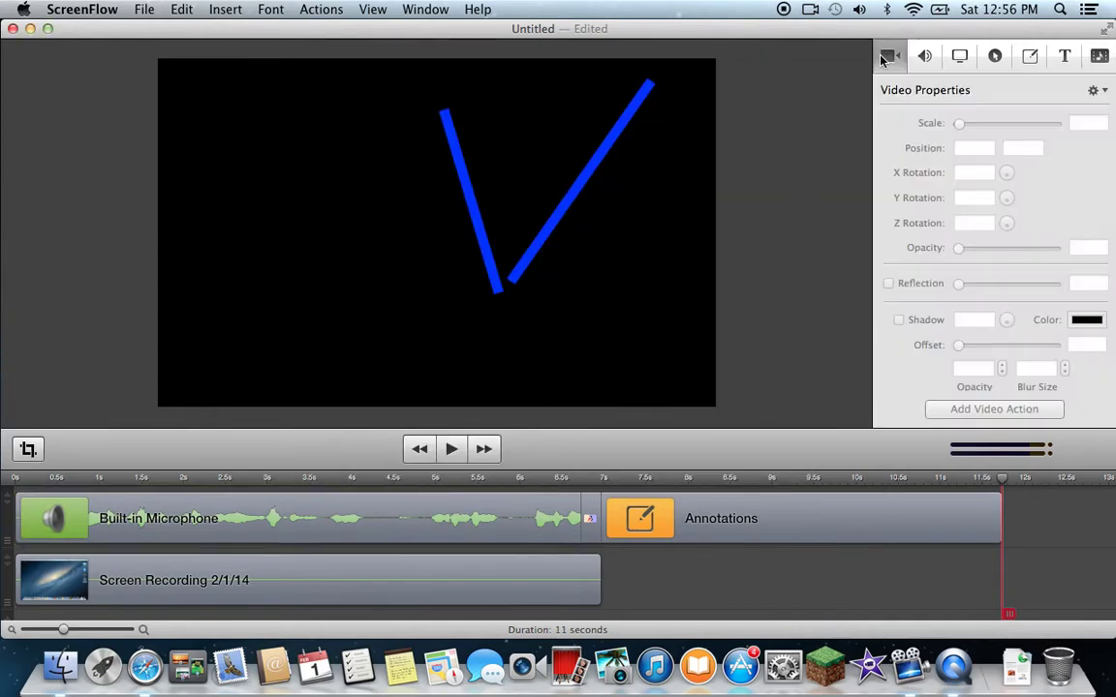
drag(684, 518, 675, 516)
key(Delete)
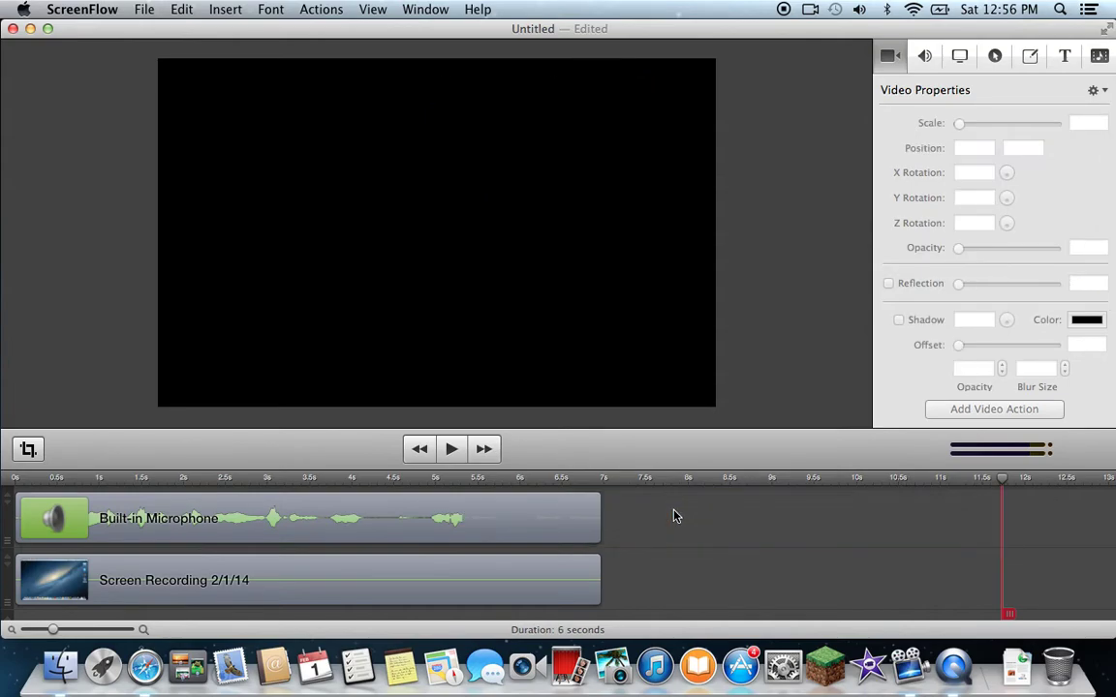
click(485, 524)
key(Delete)
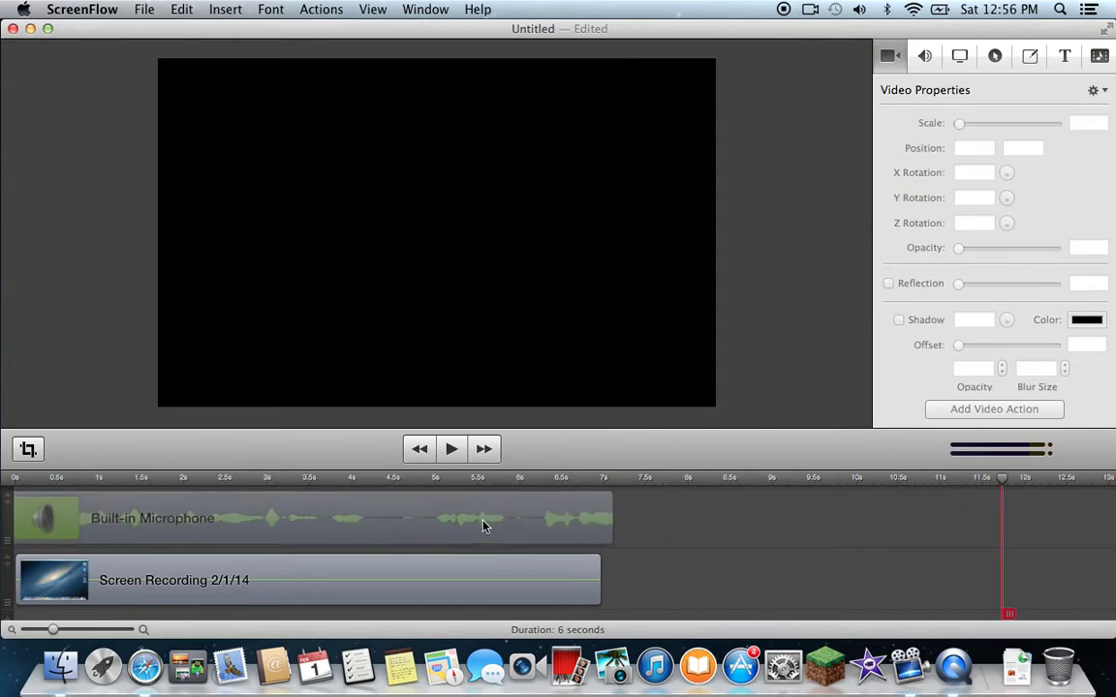
key(Delete)
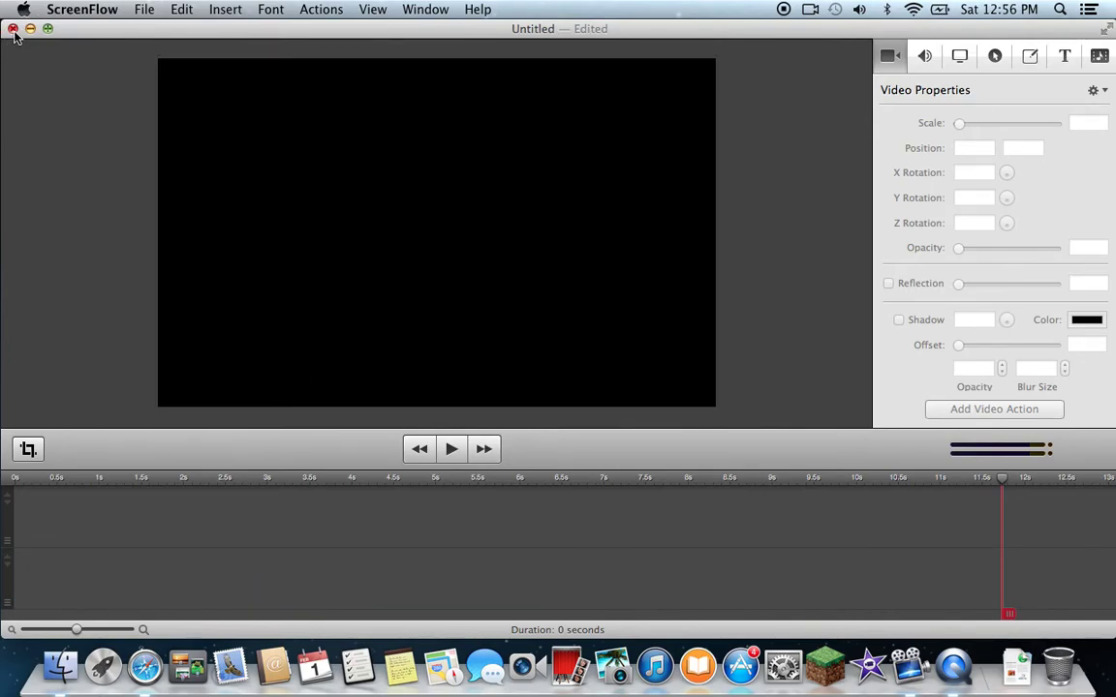
click(12, 28)
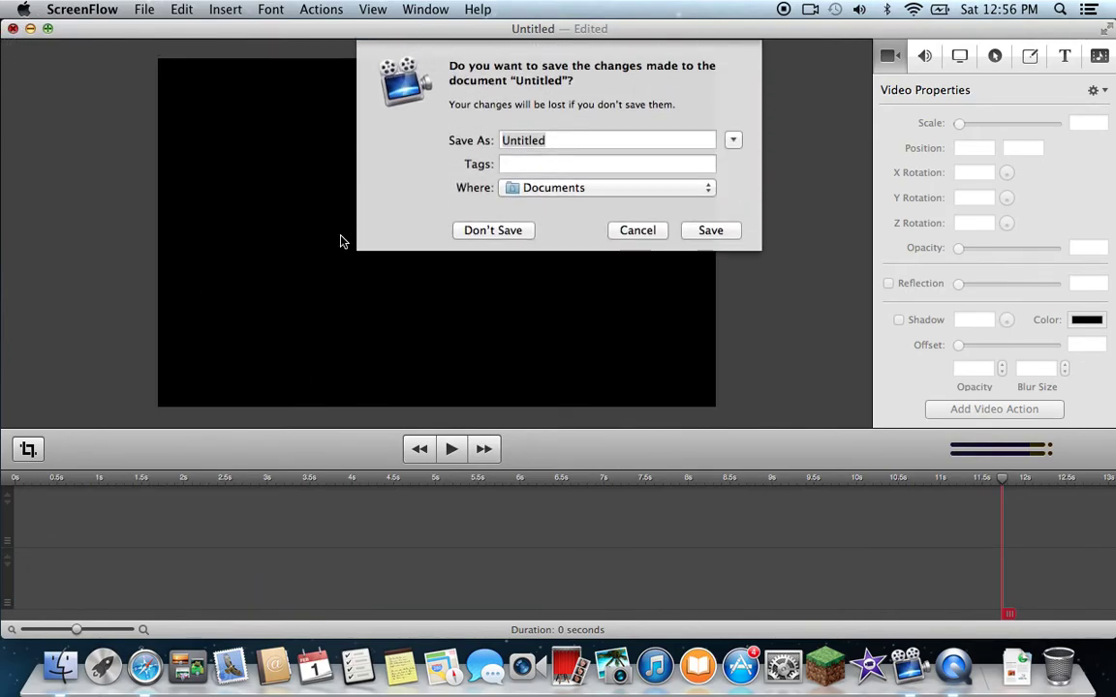
click(492, 233)
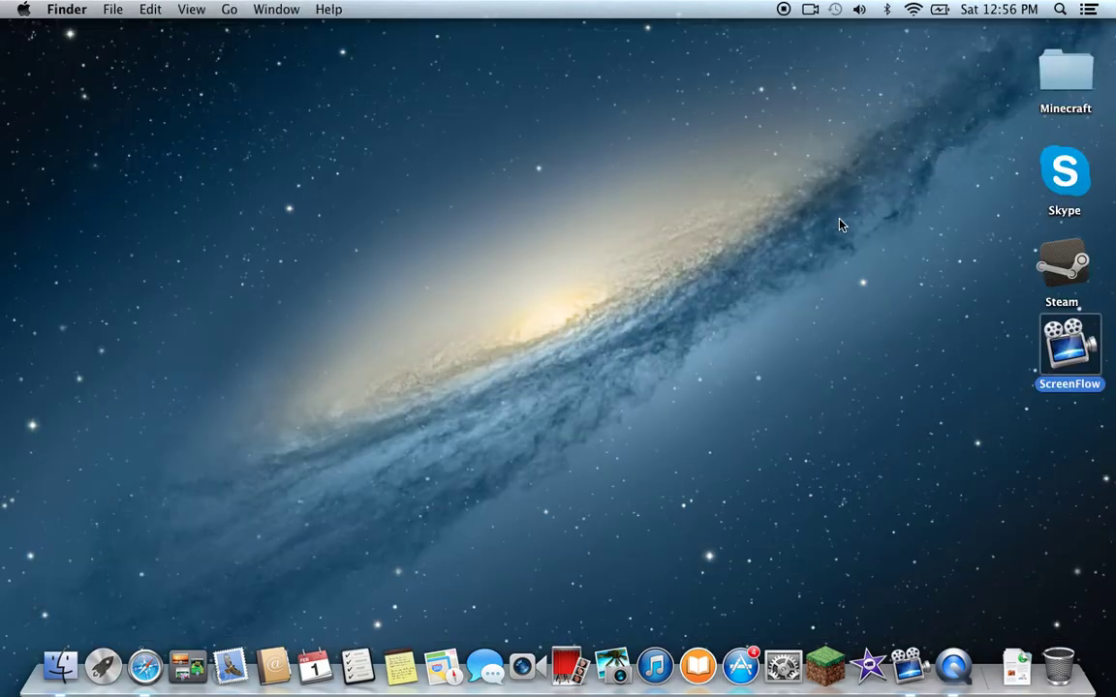
click(837, 222)
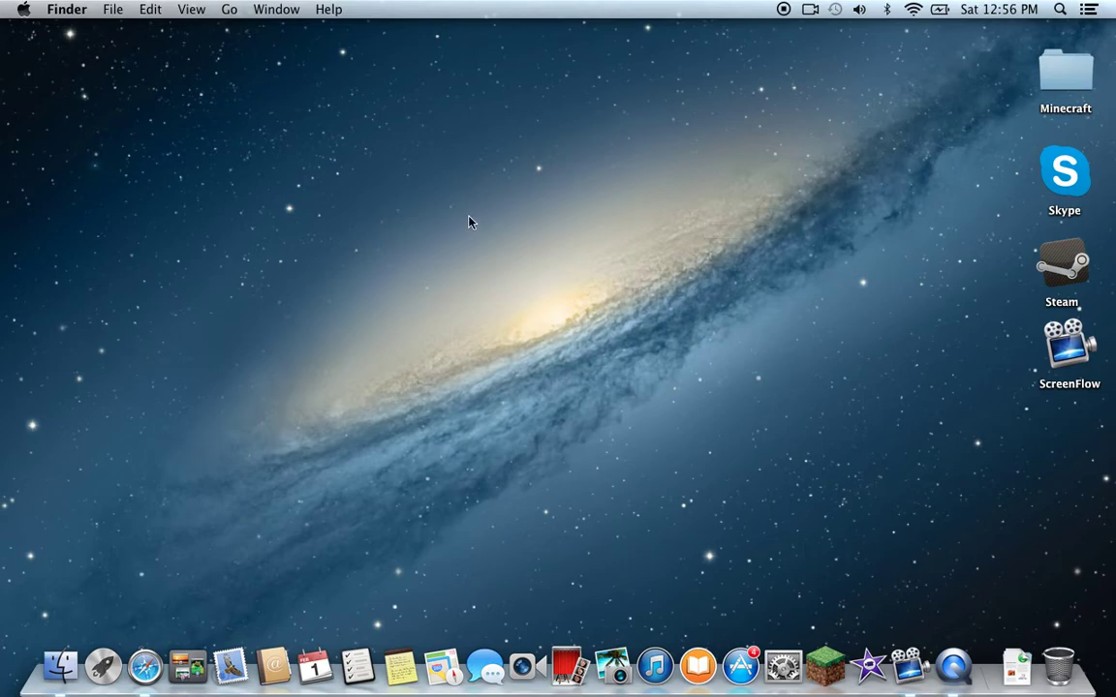
mouse_move(797, 214)
mouse_down()
mouse_move(12, 206)
mouse_move(630, 124)
mouse_move(543, 201)
mouse_move(446, 354)
mouse_move(204, 280)
mouse_move(963, 67)
mouse_move(849, 109)
mouse_move(257, 561)
mouse_move(200, 355)
mouse_up()
drag(260, 498, 223, 144)
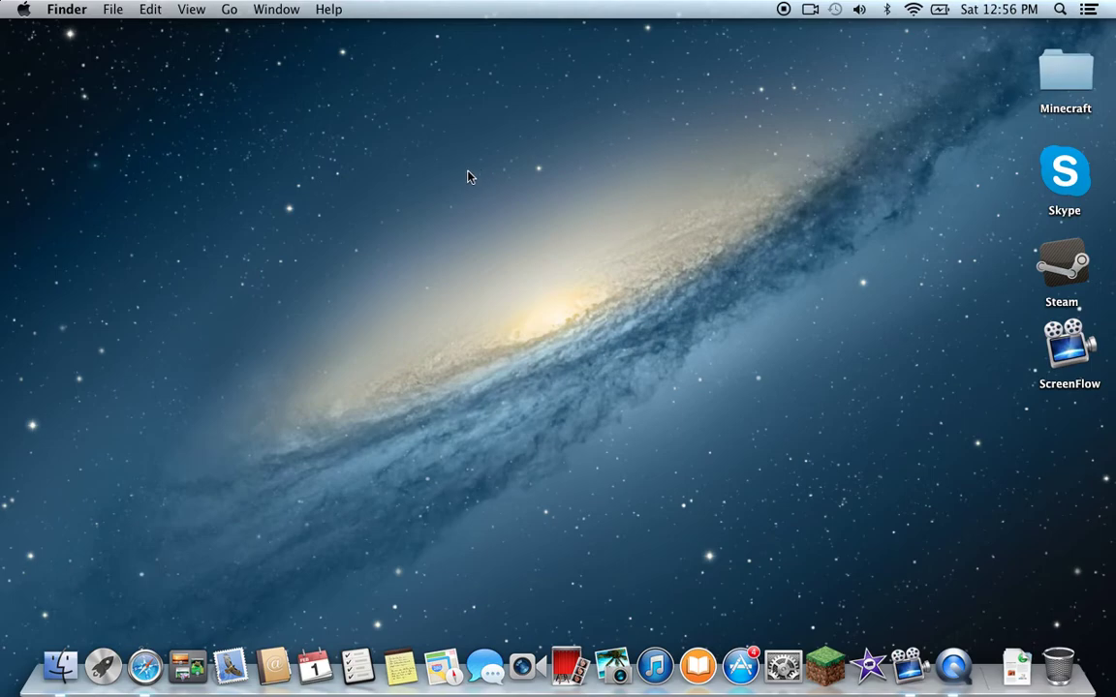